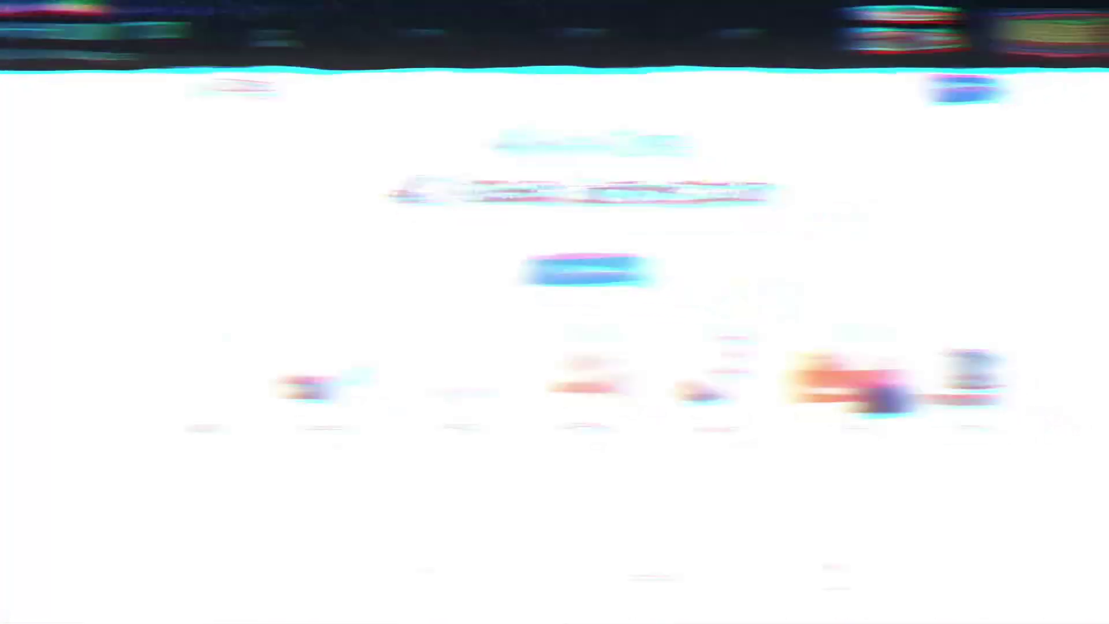
- Browse the AI Studios homepage, then go to sign-in through Get Started
scroll(703, 326, "down", 3)
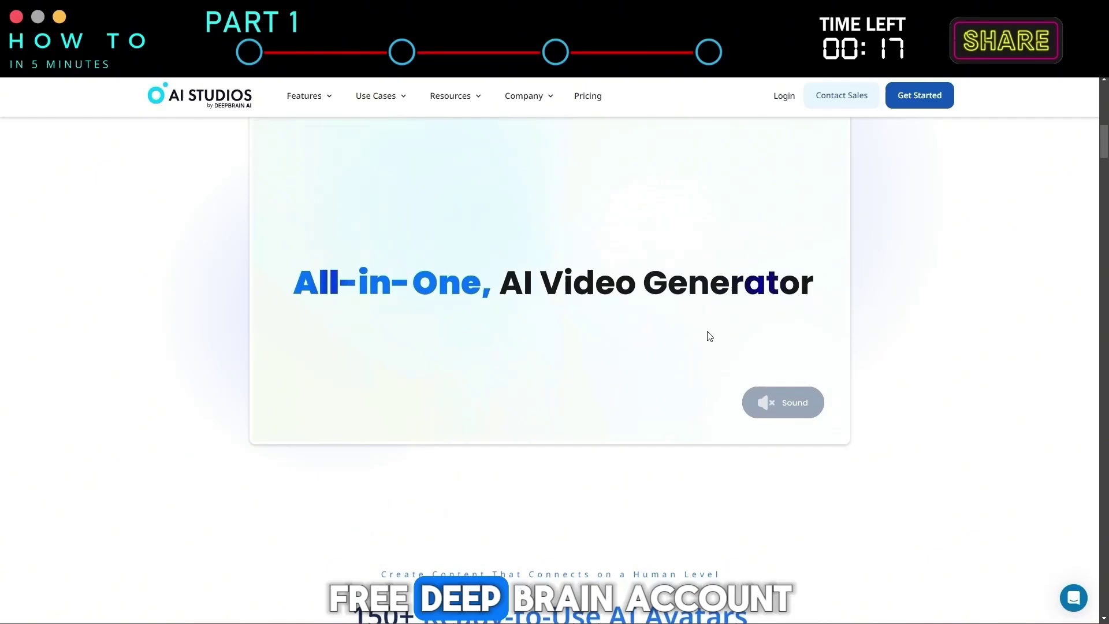
scroll(709, 336, "down", 3)
scroll(709, 336, "down", 3)
scroll(709, 336, "down", 2)
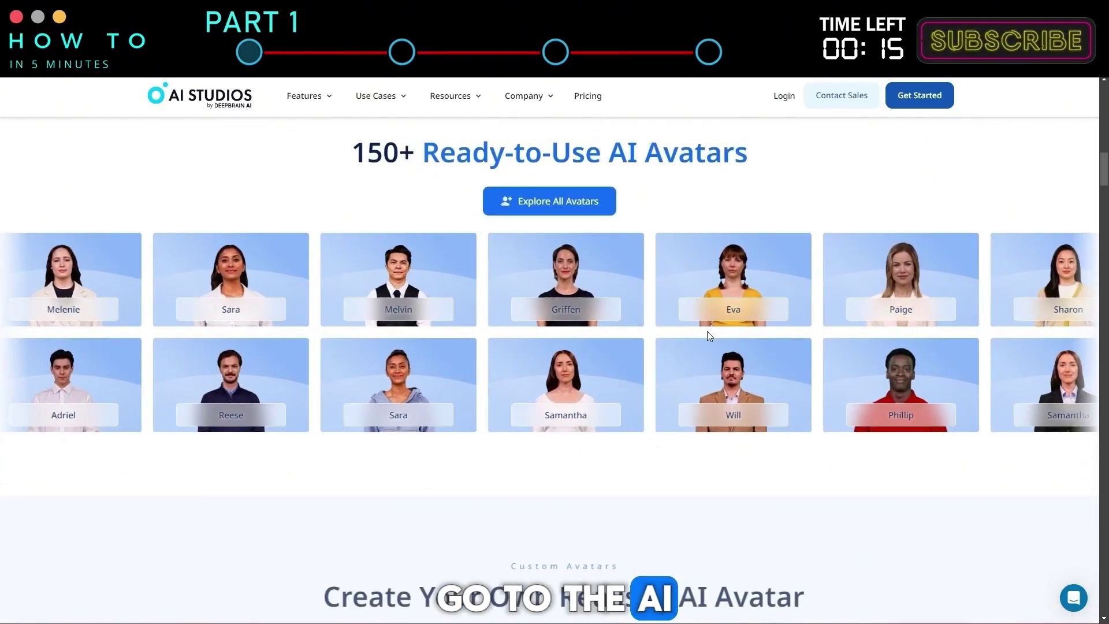
scroll(710, 336, "up", 1)
scroll(709, 336, "up", 3)
scroll(709, 336, "up", 3)
scroll(707, 338, "up", 3)
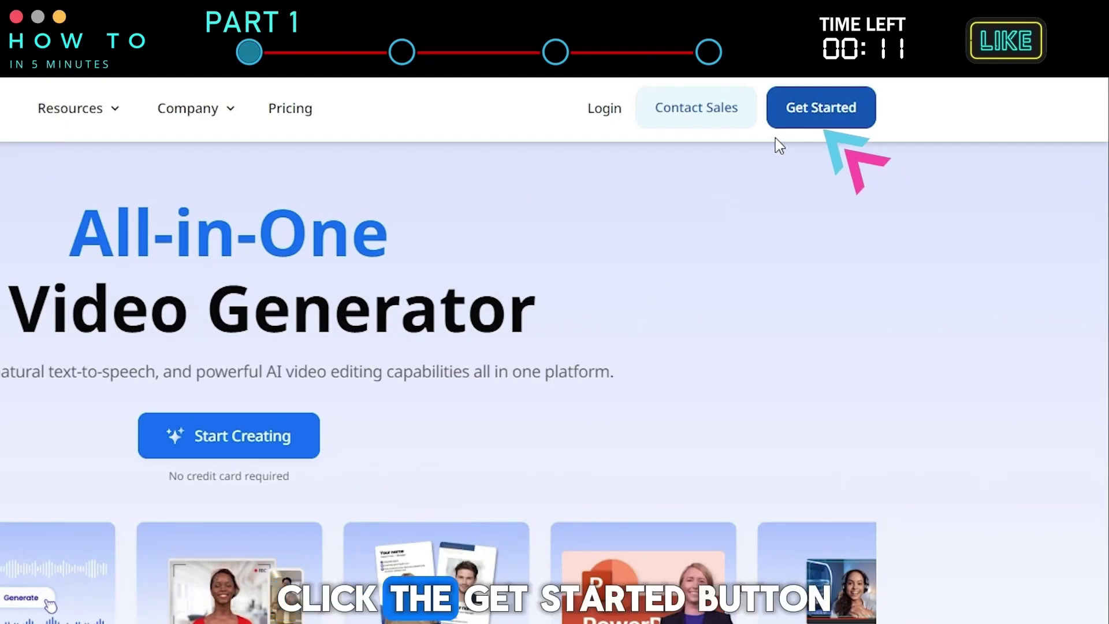
left_click(806, 115)
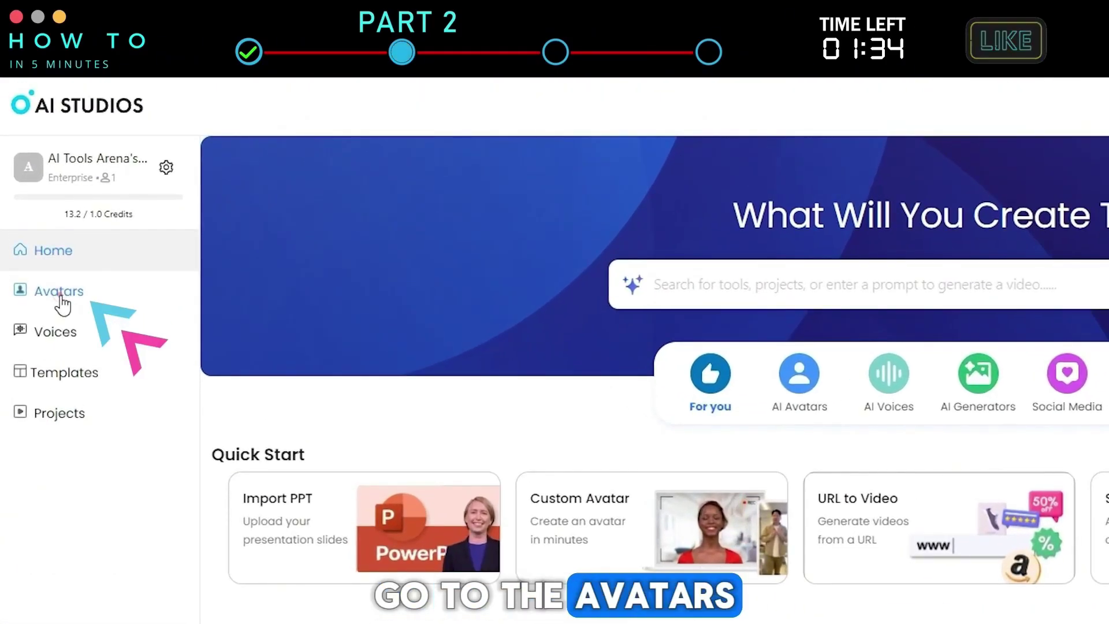
- From the Avatars page, start a new custom avatar and continue past the guide to recording
left_click(61, 297)
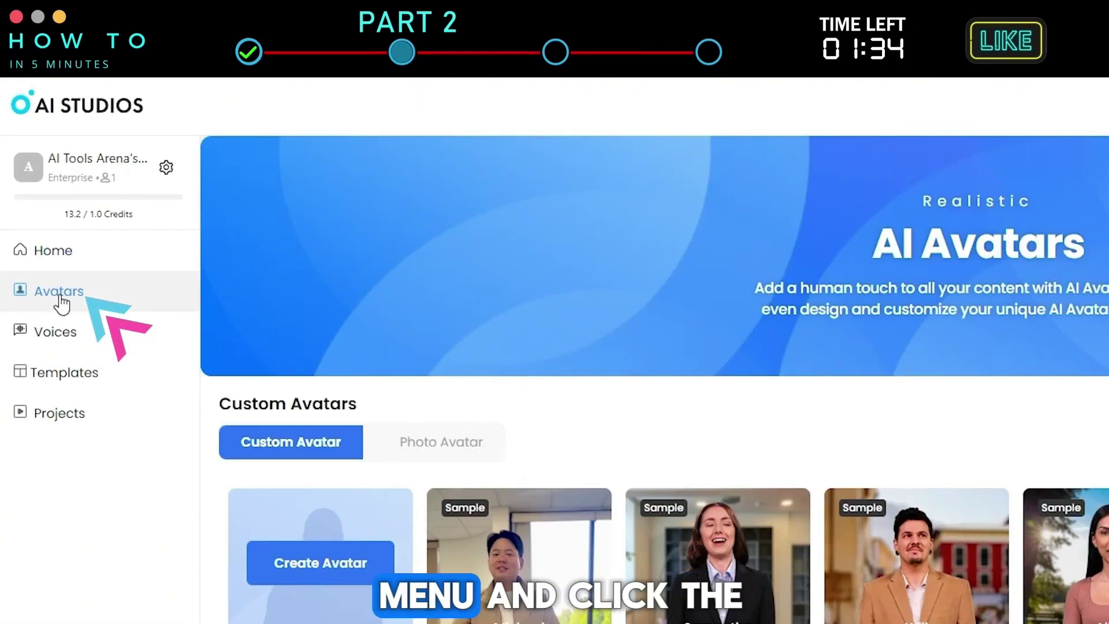
scroll(218, 346, "down", 2)
scroll(338, 369, "down", 2)
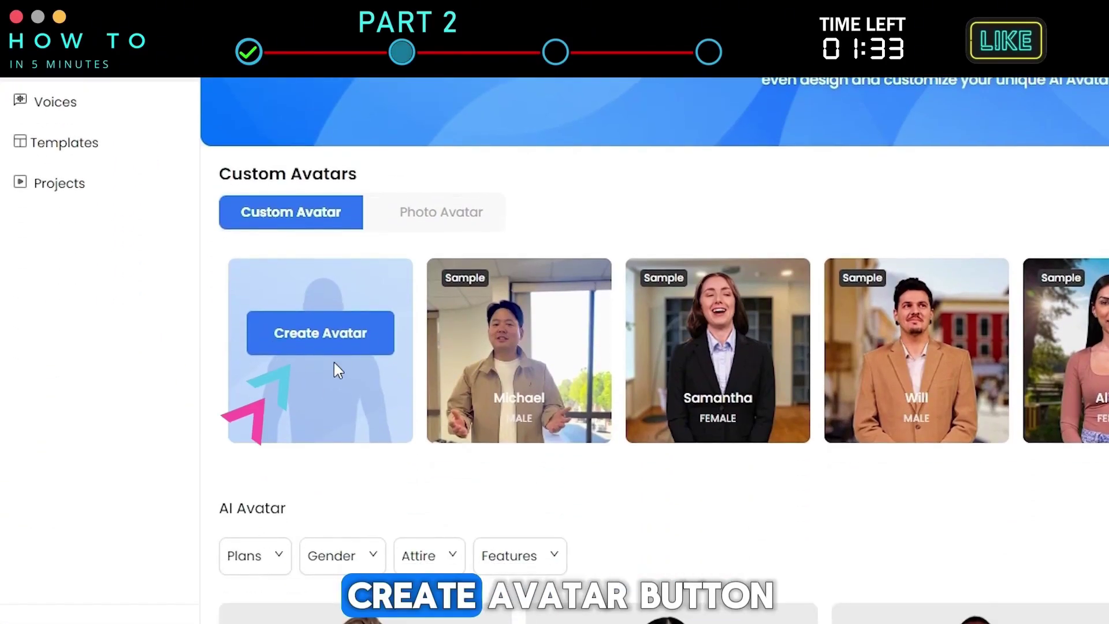
left_click(313, 338)
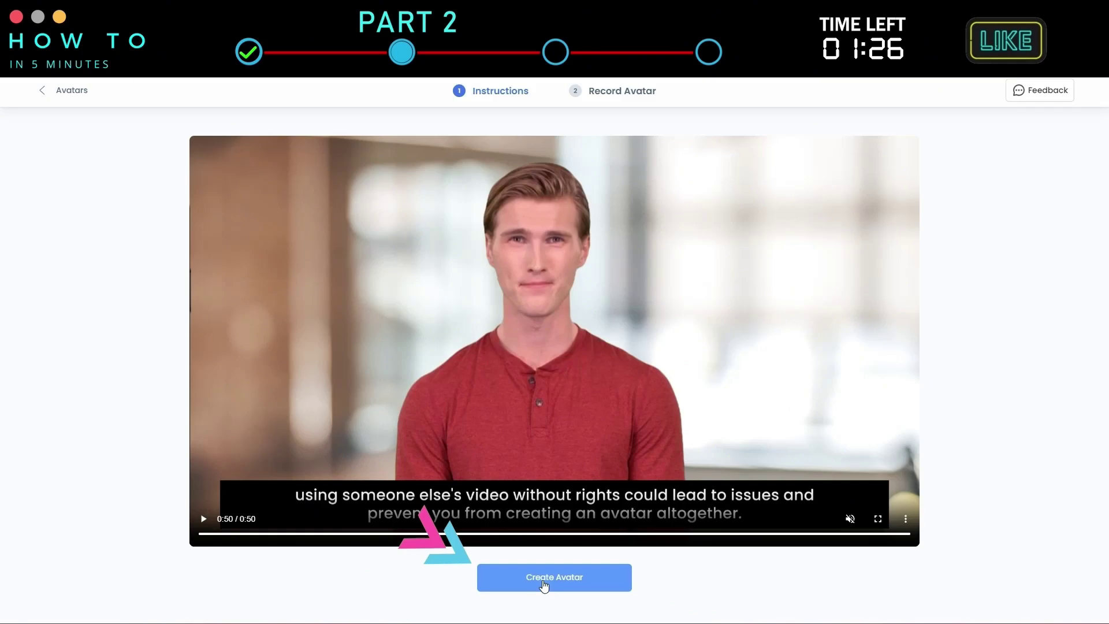
left_click(542, 580)
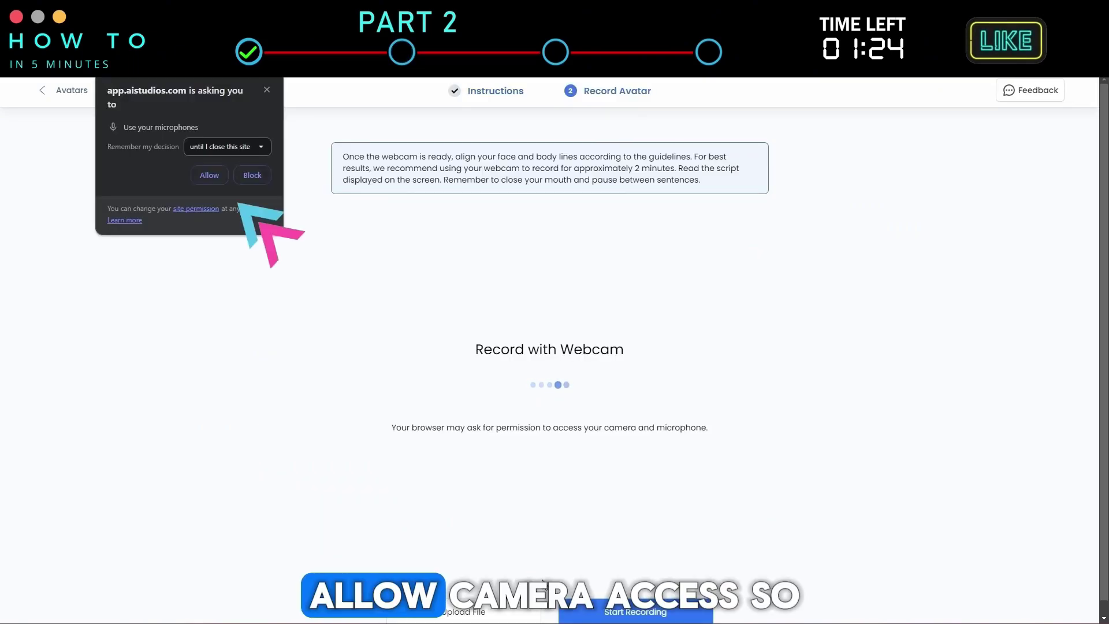
- Grant the site microphone access and enable camera permission in site settings
left_click(213, 176)
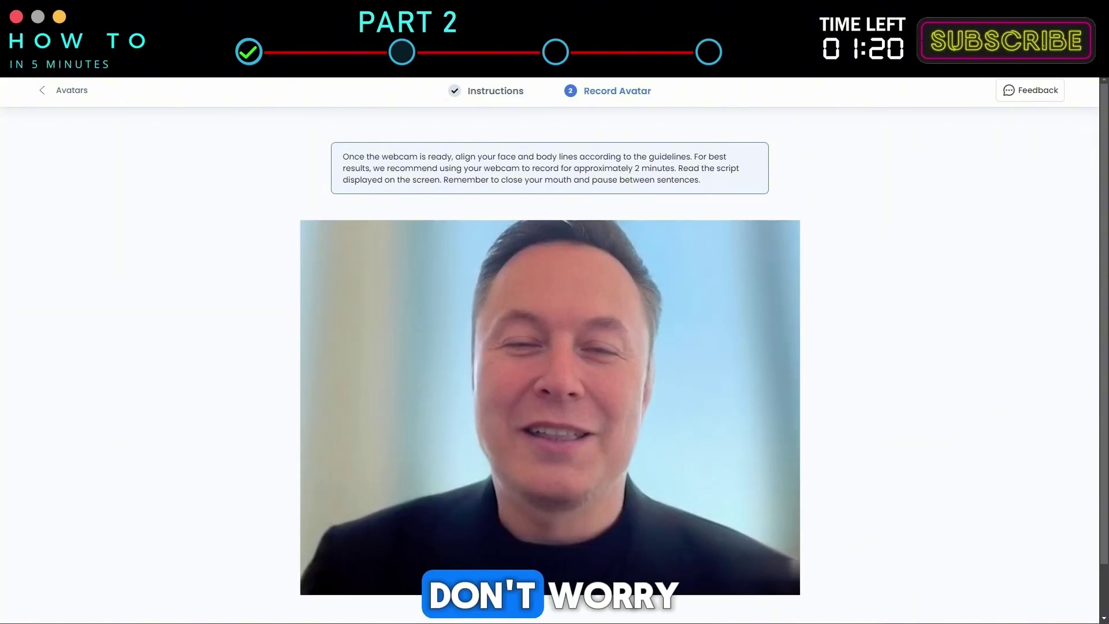
left_click(108, 66)
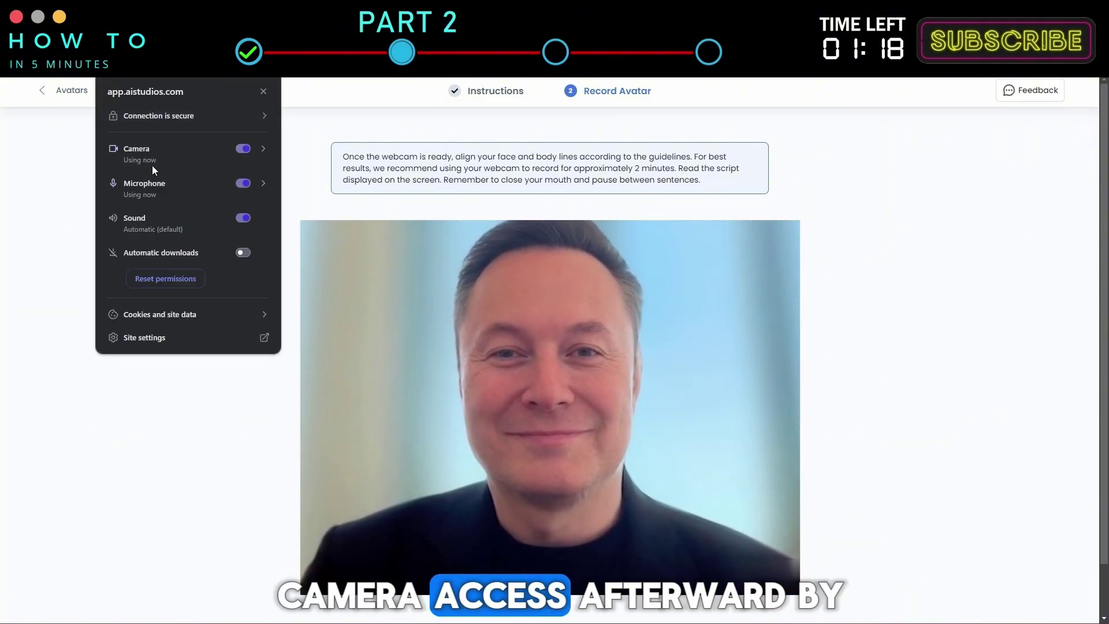
left_click(243, 149)
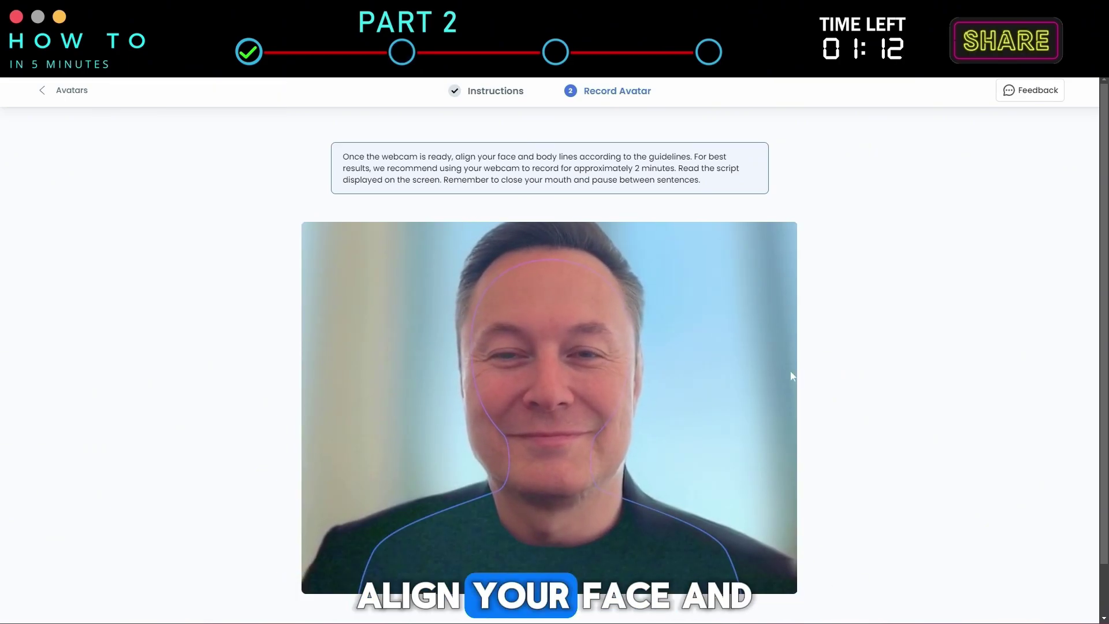
scroll(792, 376, "down", 1)
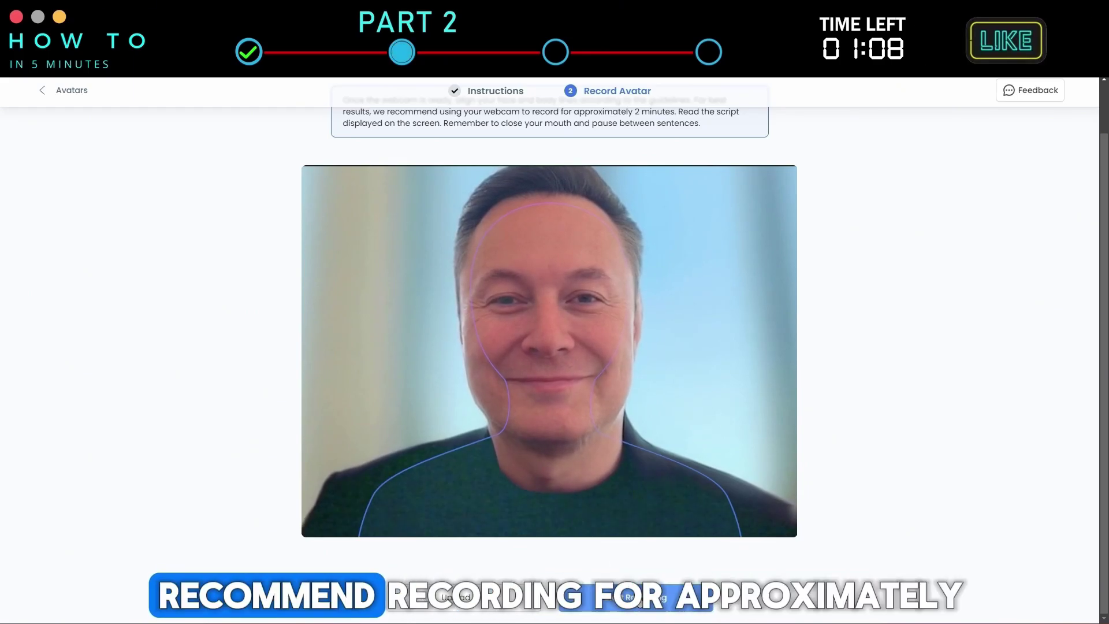
- Record a 21-second webcam take reading the travel-tips teleprompter script, then review it
left_click(635, 601)
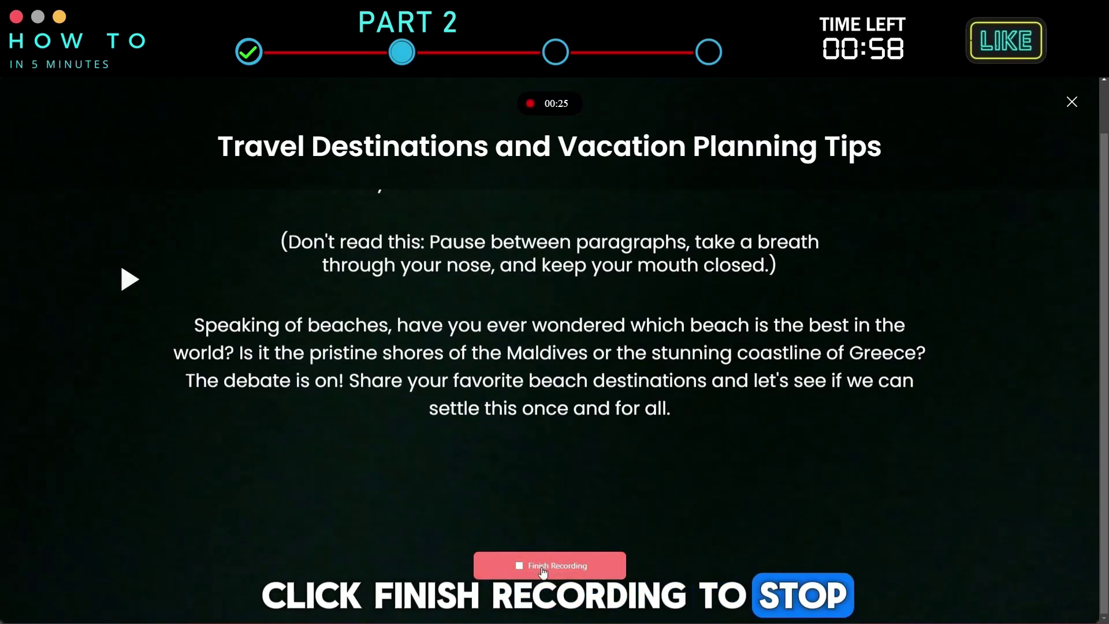
left_click(545, 566)
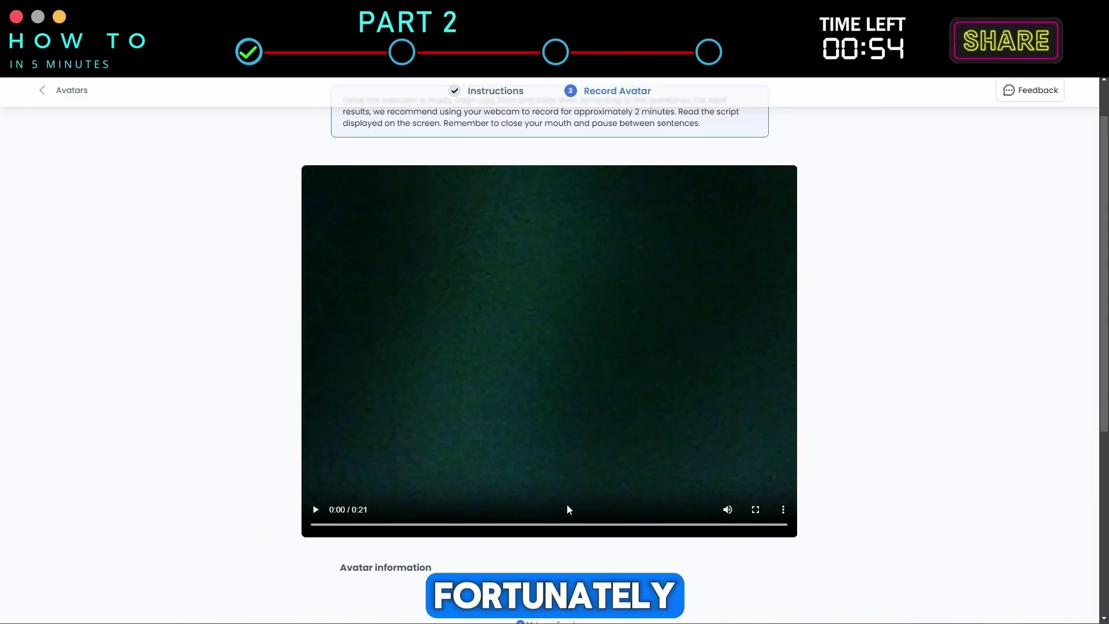
scroll(566, 505, "down", 1)
scroll(567, 505, "down", 3)
scroll(567, 504, "up", 5)
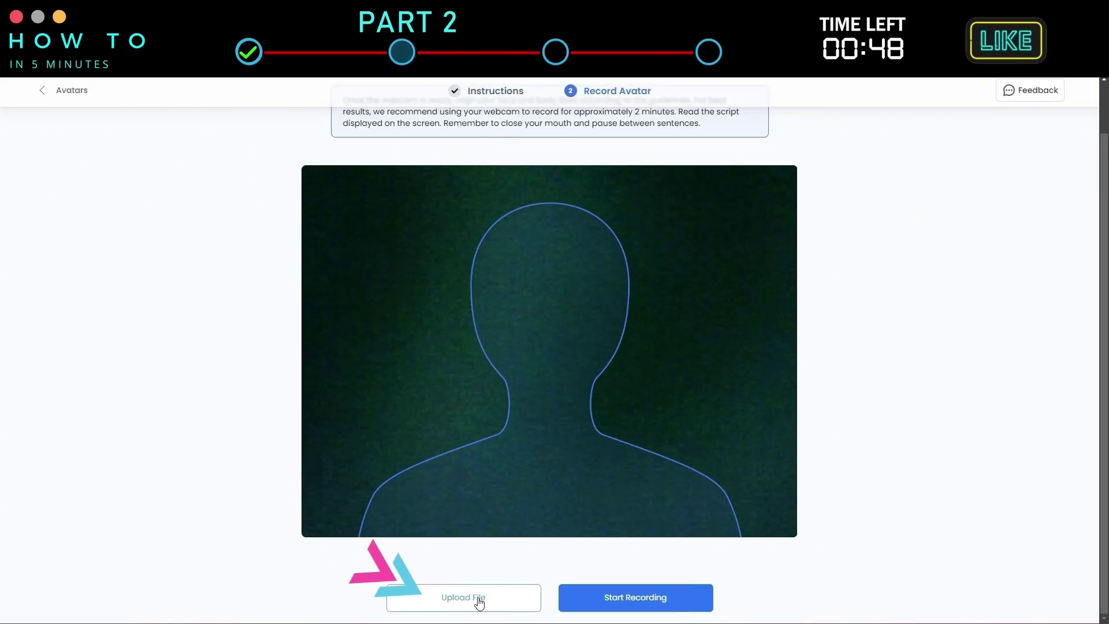
- Upload the Vid1 video as Stationary-type avatar footage instead of the webcam take
left_click(474, 599)
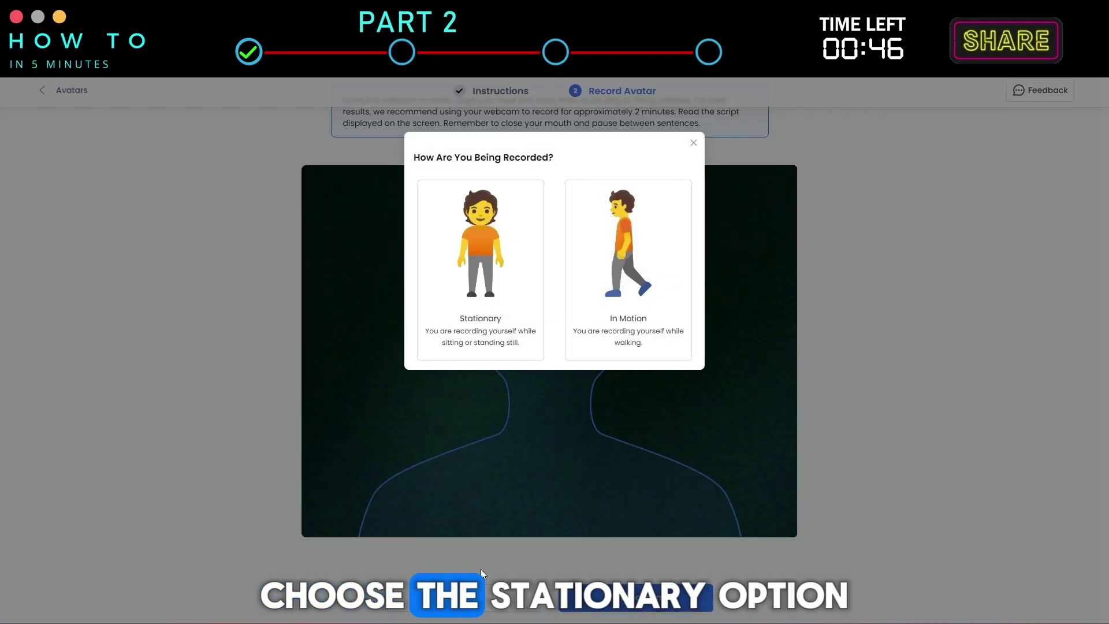
left_click(506, 325)
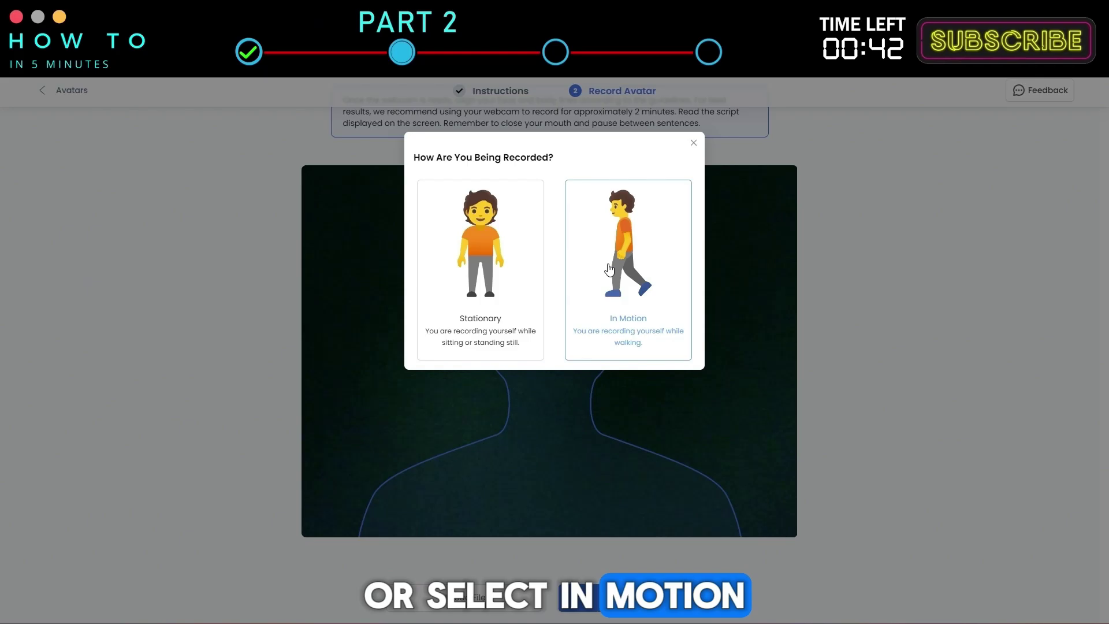
left_click(476, 252)
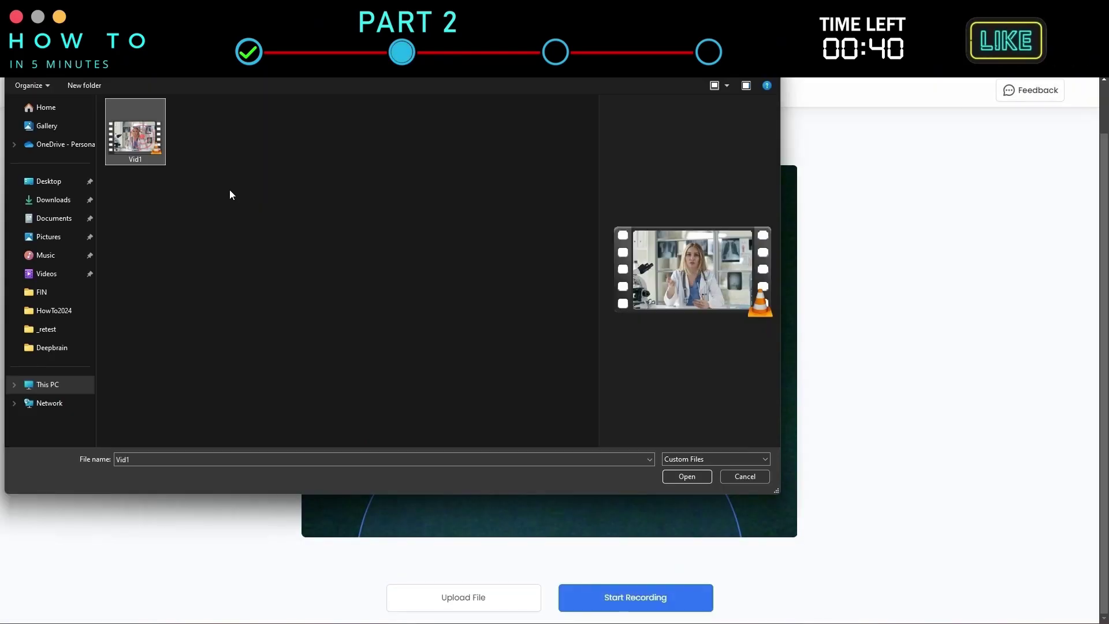
left_click(680, 475)
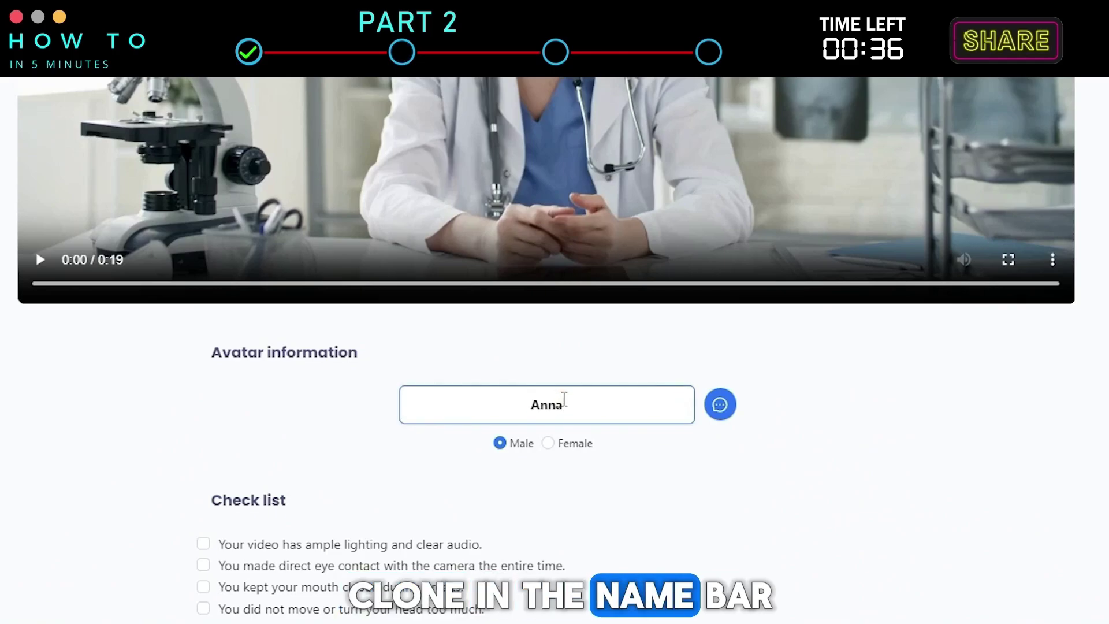
- Tick the remaining checklist items and type the consent signature
scroll(664, 448, "down", 3)
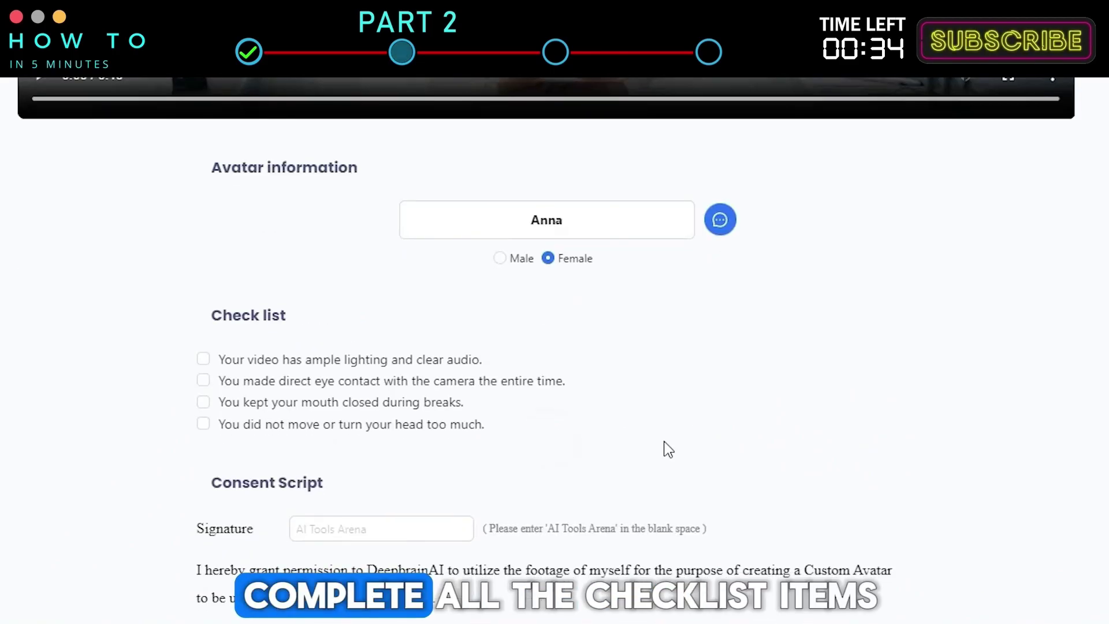
scroll(664, 439, "down", 2)
left_click(203, 264)
left_click(203, 287)
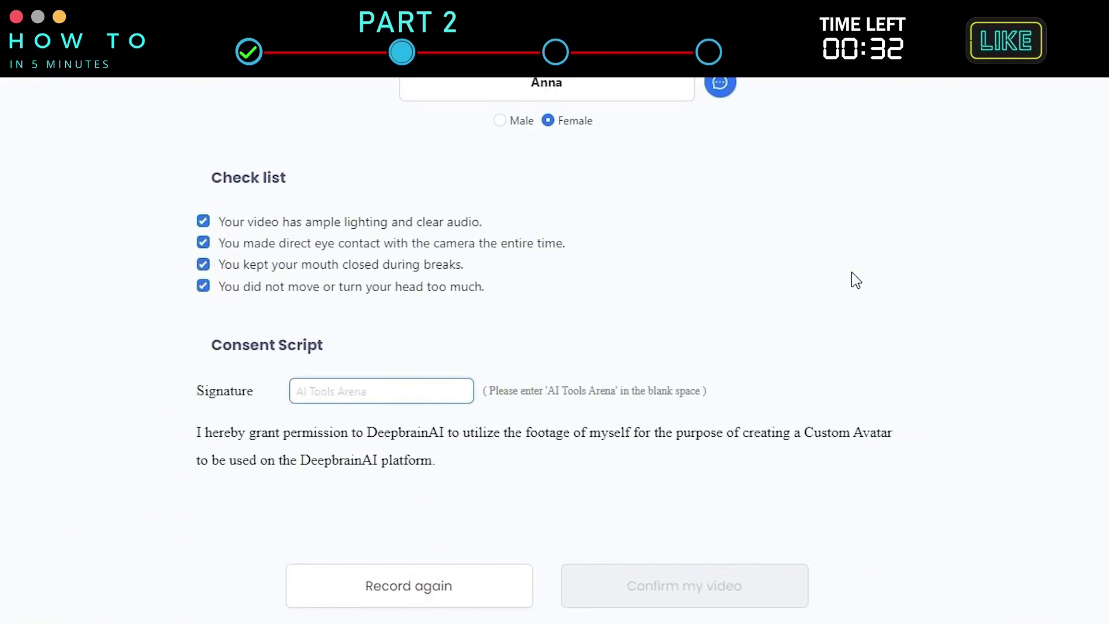
type("AI Tools Arena")
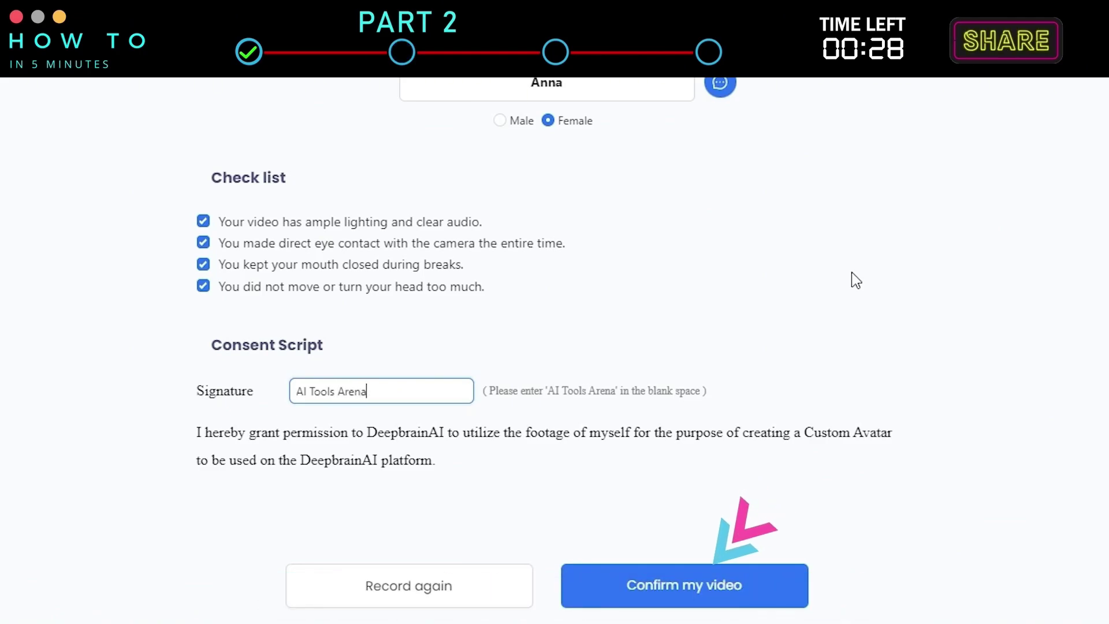
- Confirm the uploaded footage and paste the 'Hello! I'm your AI clone' greeting as the avatar's script
left_click(683, 589)
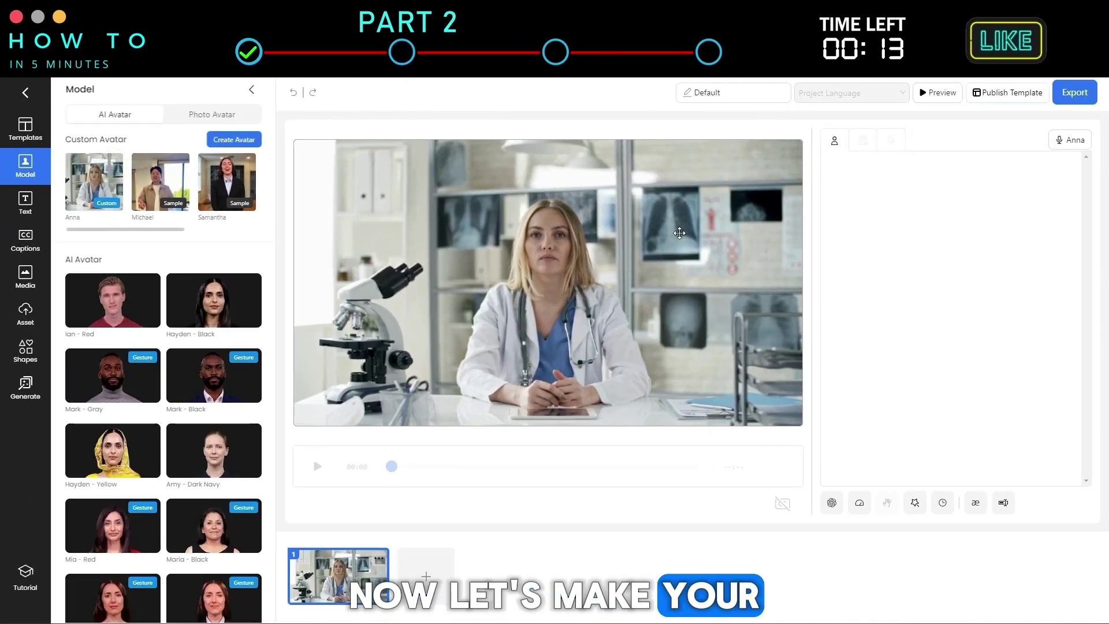
left_click(680, 233)
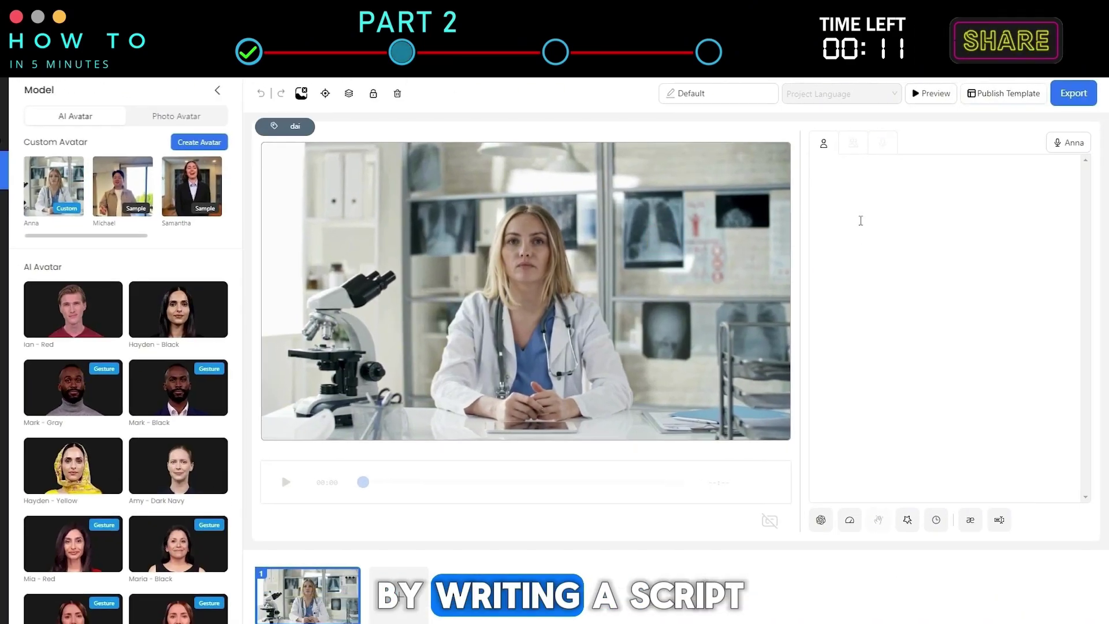
left_click(866, 192)
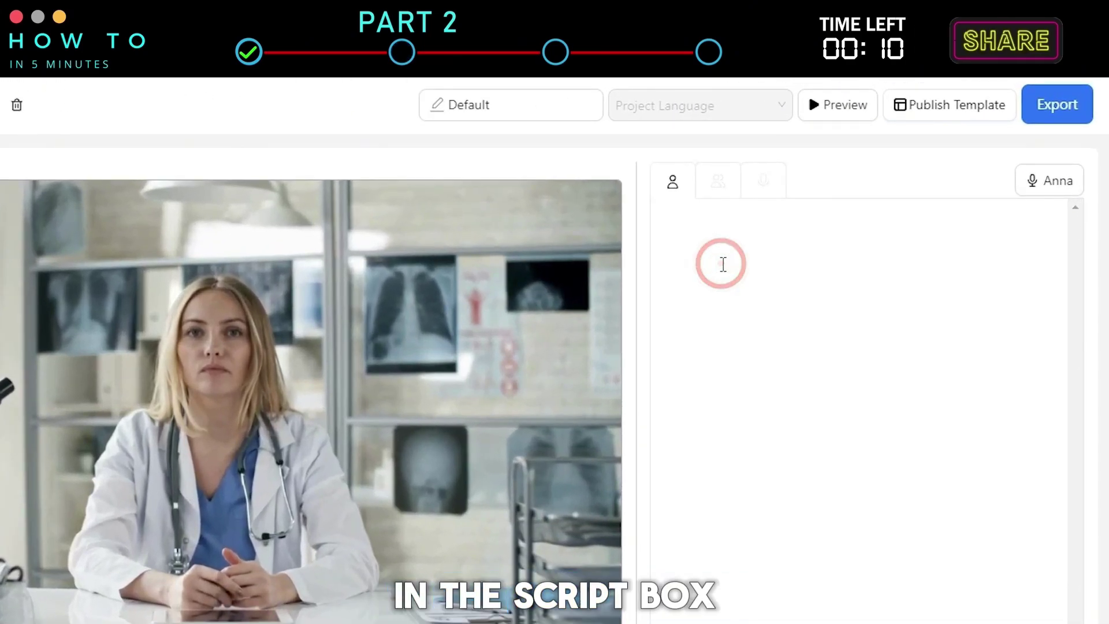
type("Hello! I'm your AI clone, created to help you engage and connect with your audience. I can speak just like you, anytime, anywhere.")
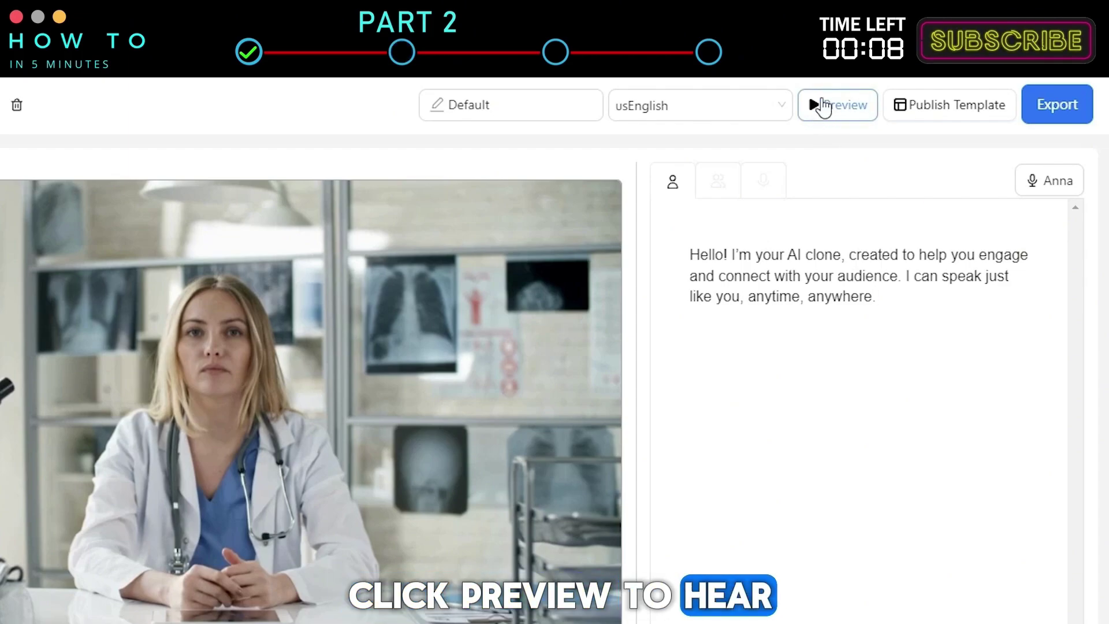
- Preview the greeting and export the cloned-avatar video at 1080P
left_click(821, 107)
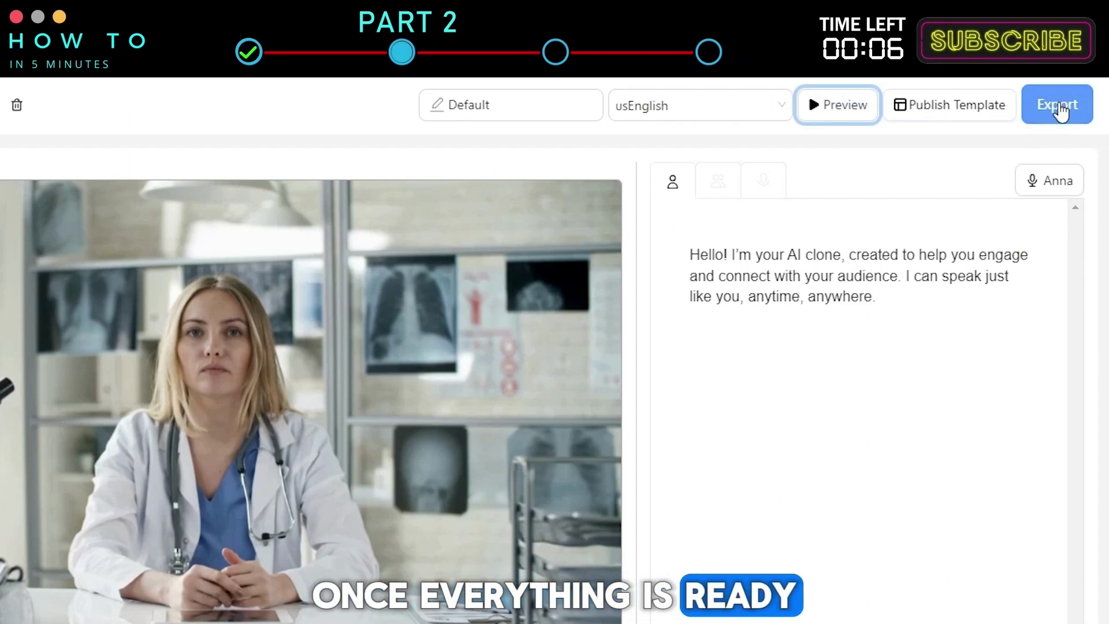
left_click(1061, 112)
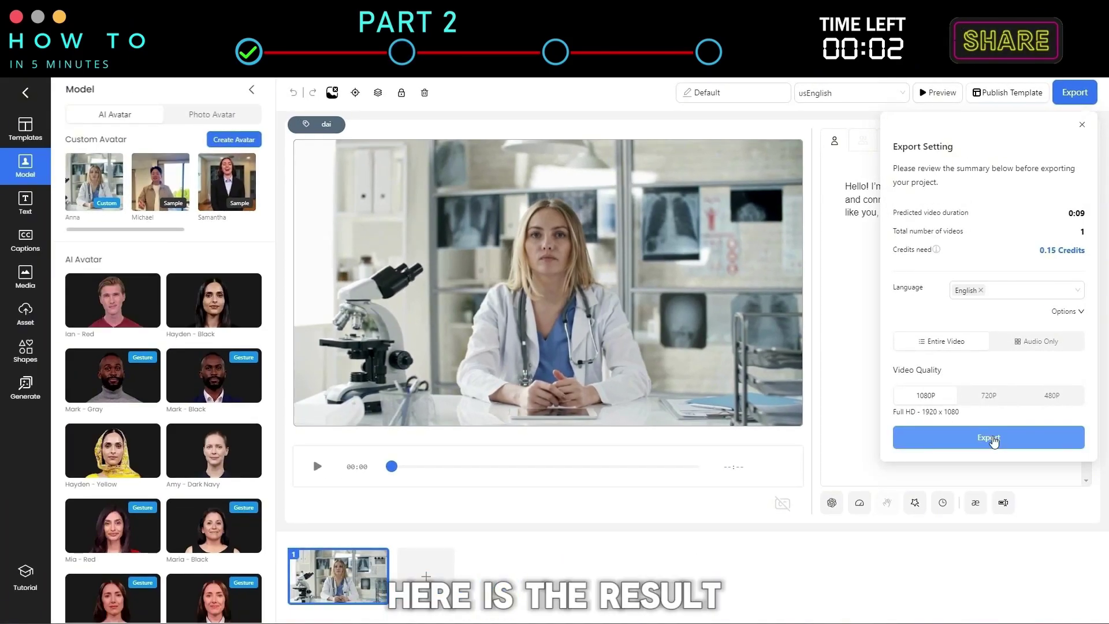
left_click(992, 439)
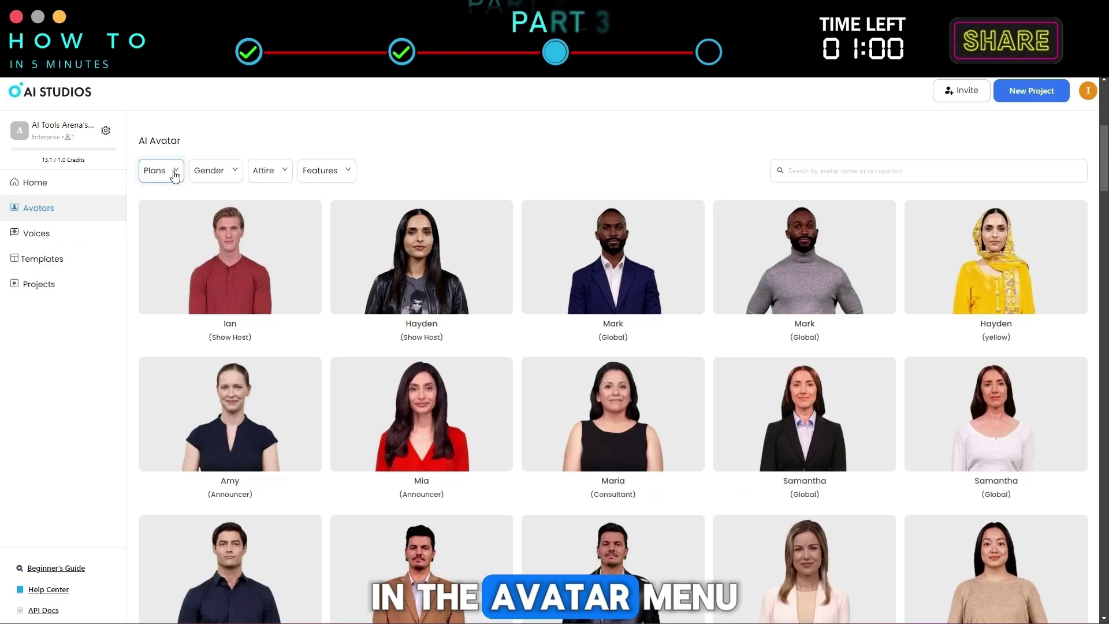
- Filter the avatar list to Gestures and start a project with Clara (french) via Try This Model
left_click(175, 172)
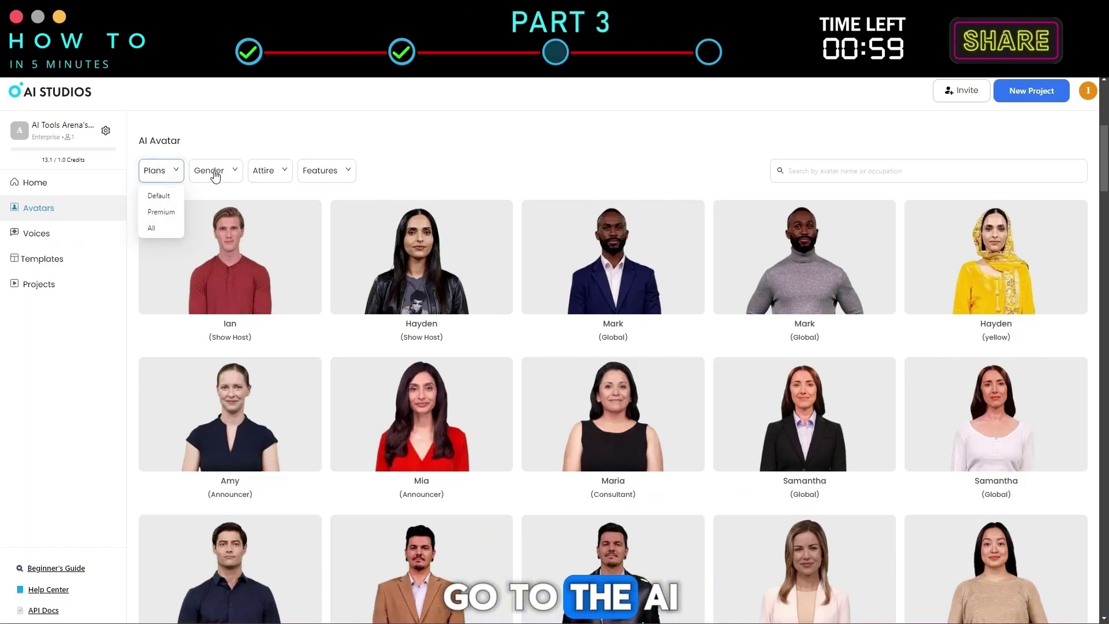
left_click(282, 172)
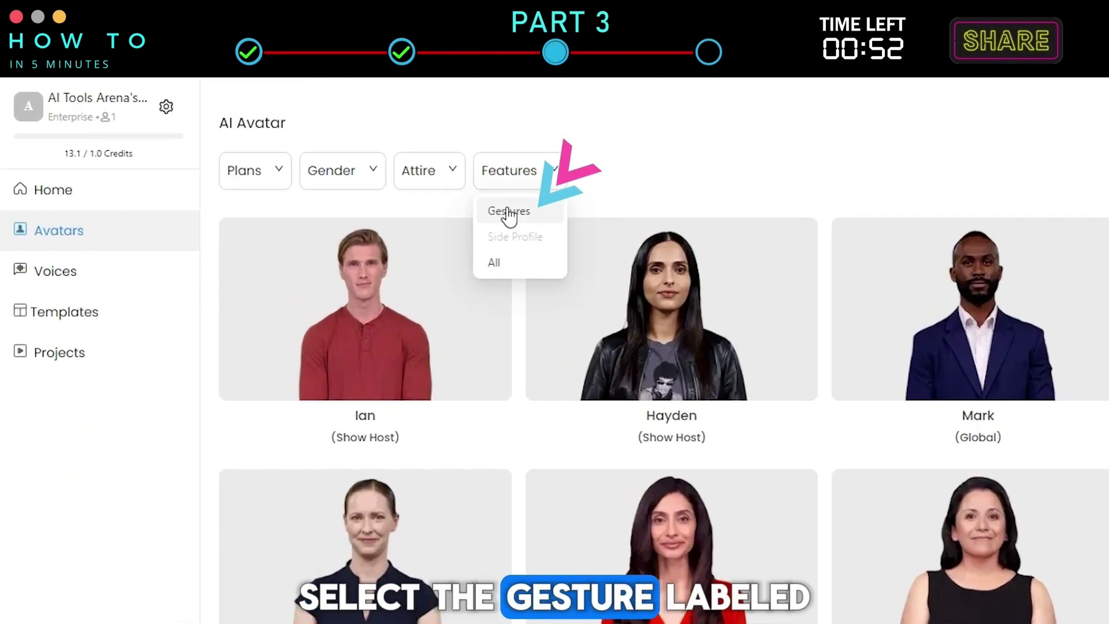
left_click(509, 212)
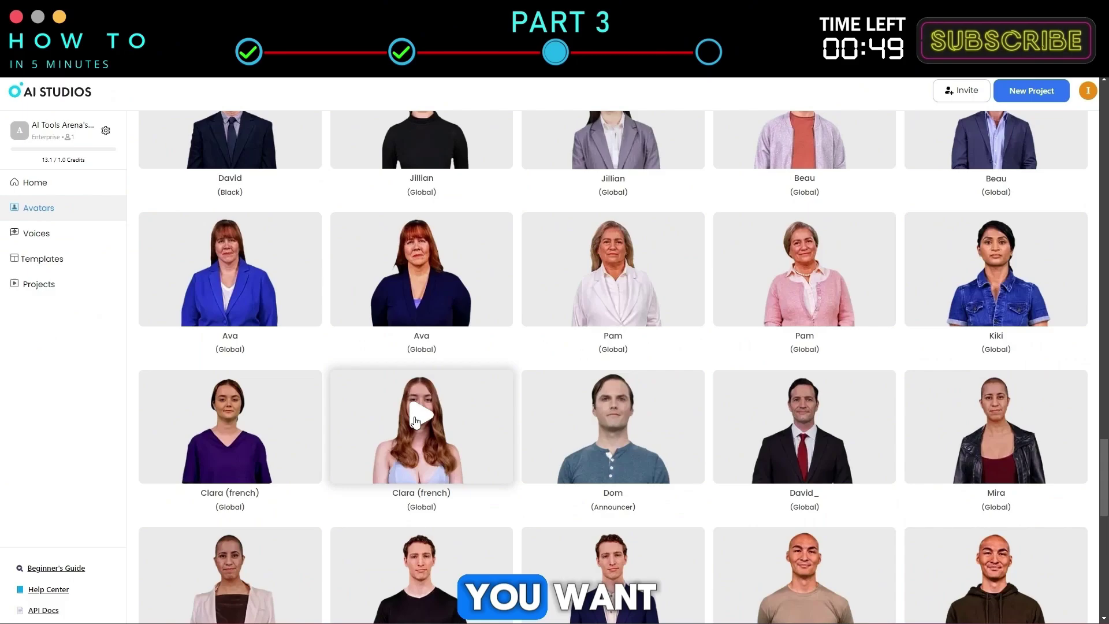
left_click(387, 417)
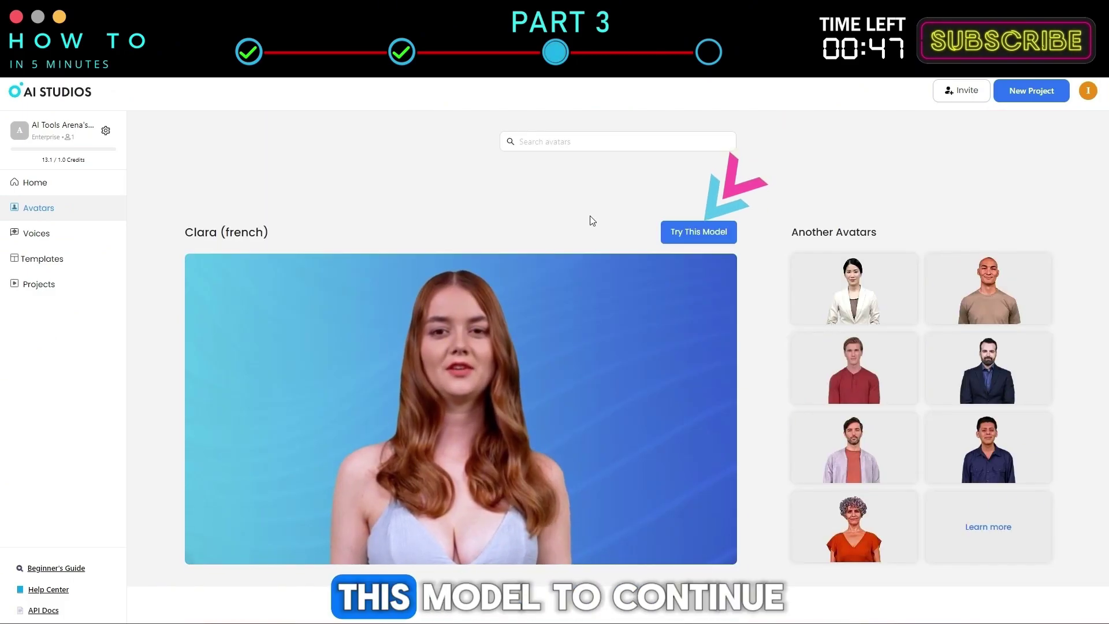
left_click(677, 234)
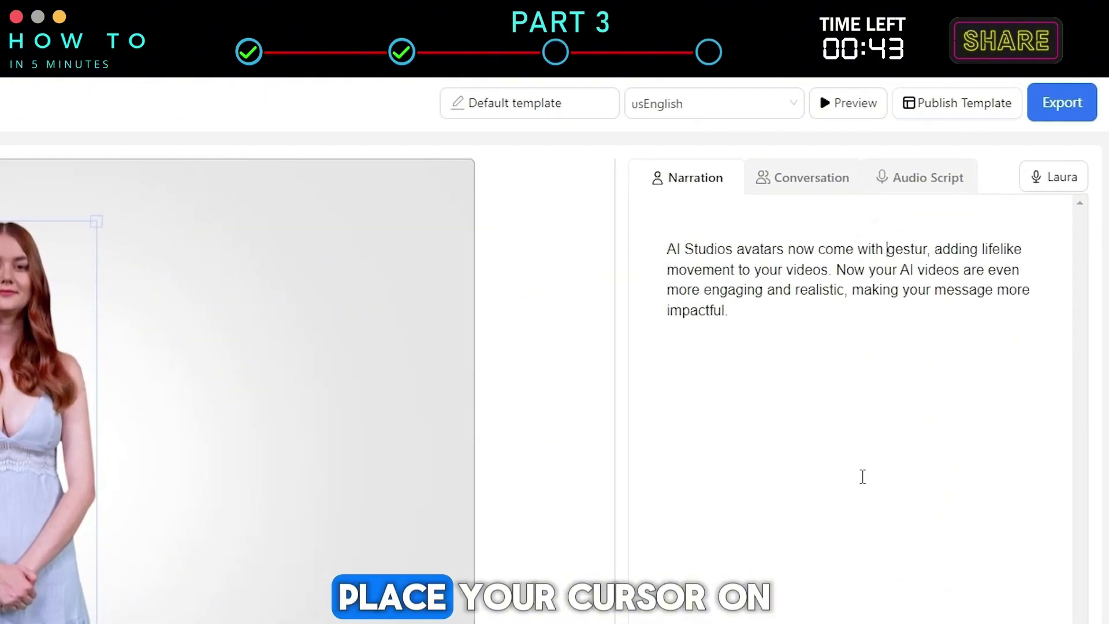
- Insert a gesture after 'gestur', switch to Conversation, and add a 1-second pause
left_click(922, 253)
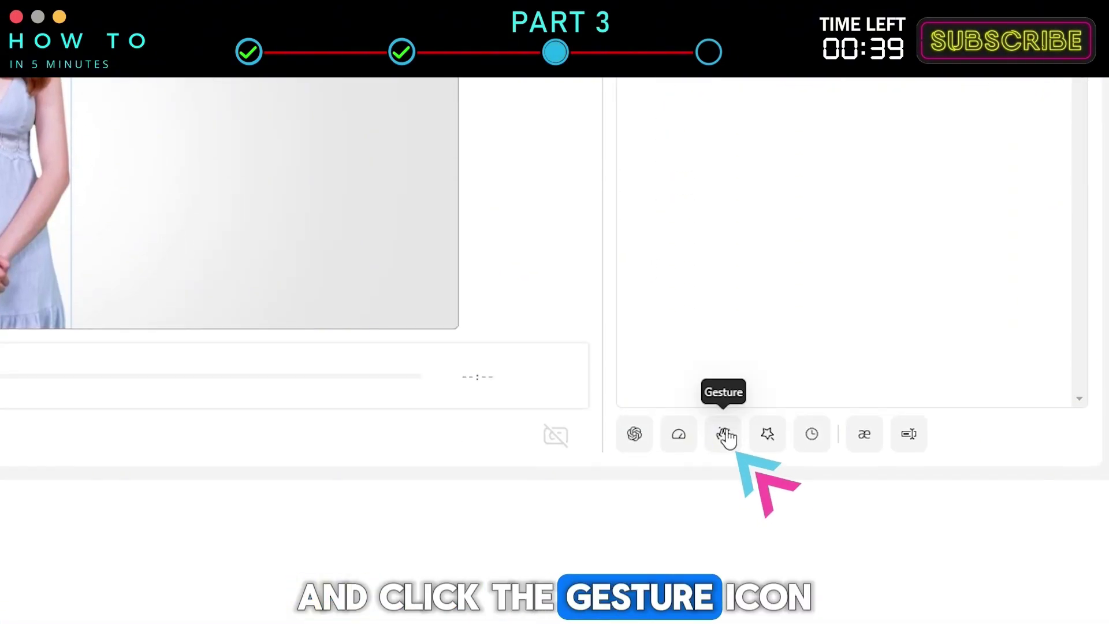
left_click(726, 437)
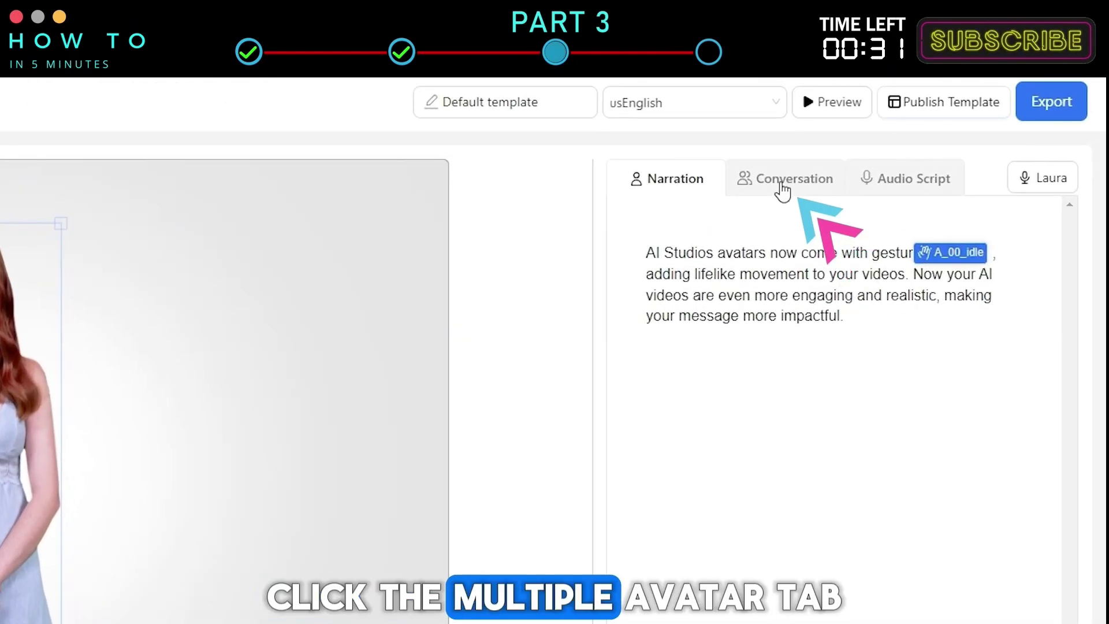
left_click(781, 183)
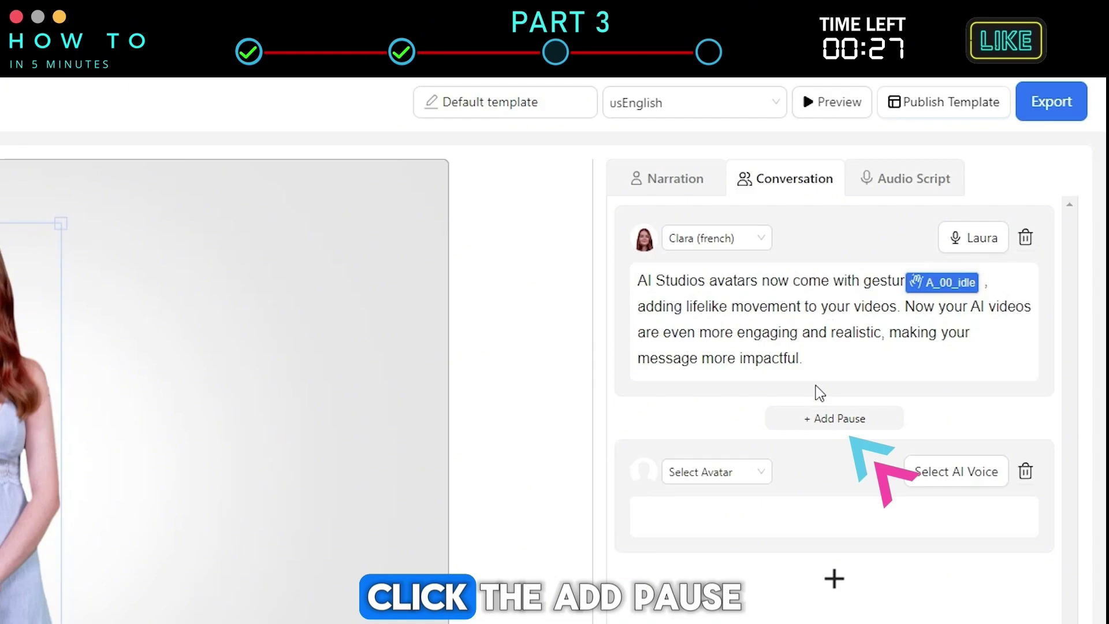
left_click(824, 426)
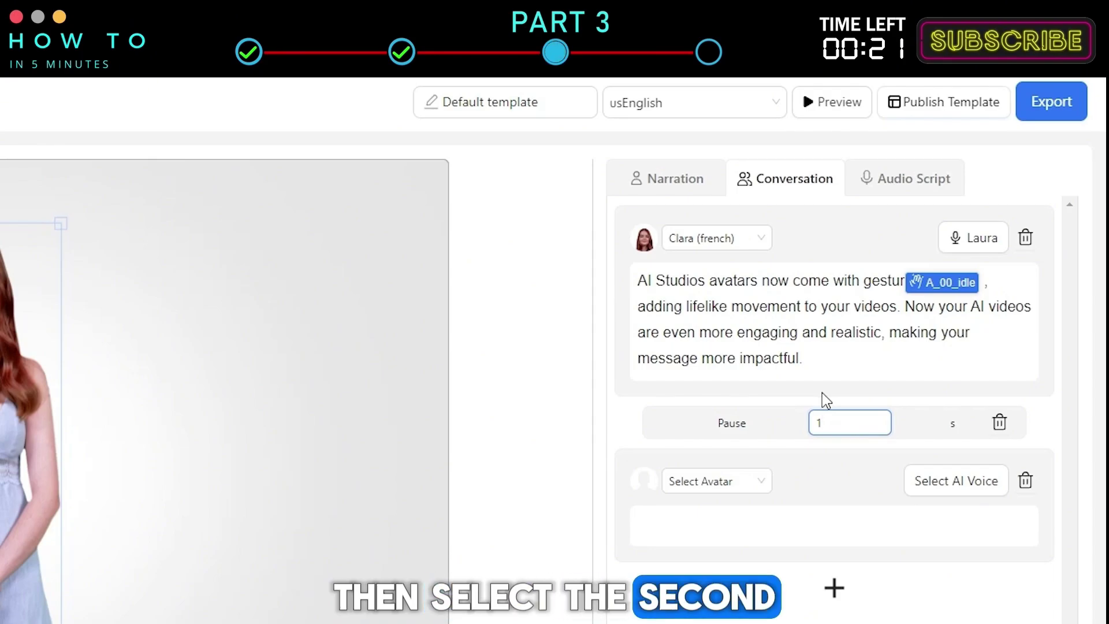
- Make Adriel the second speaker saying 'Check the link in the description below to try out this feature.'
left_click(748, 493)
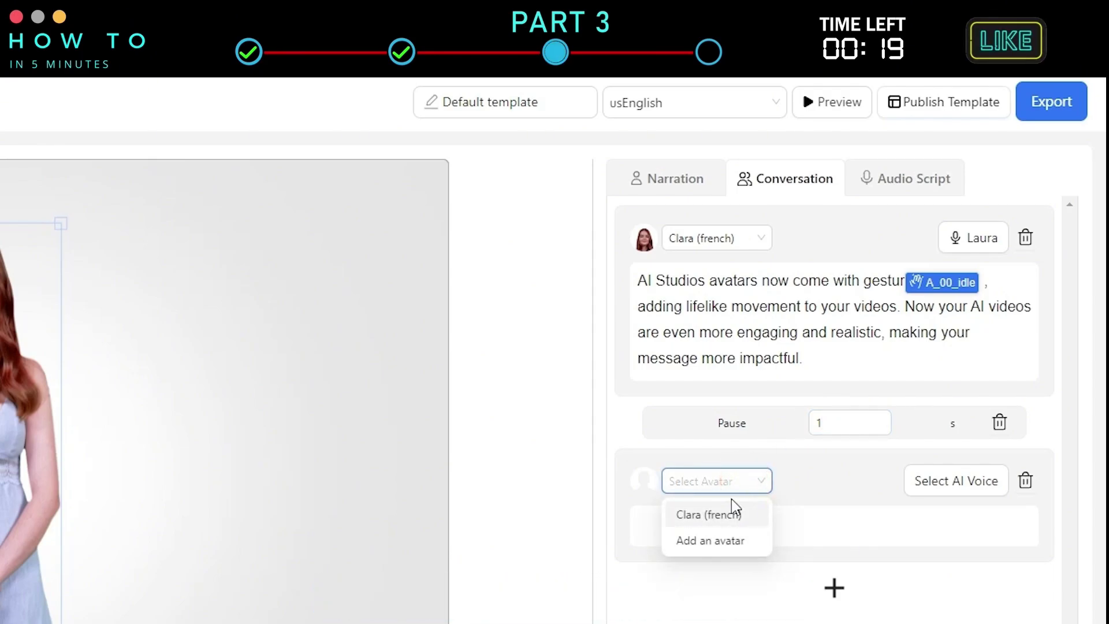
left_click(727, 543)
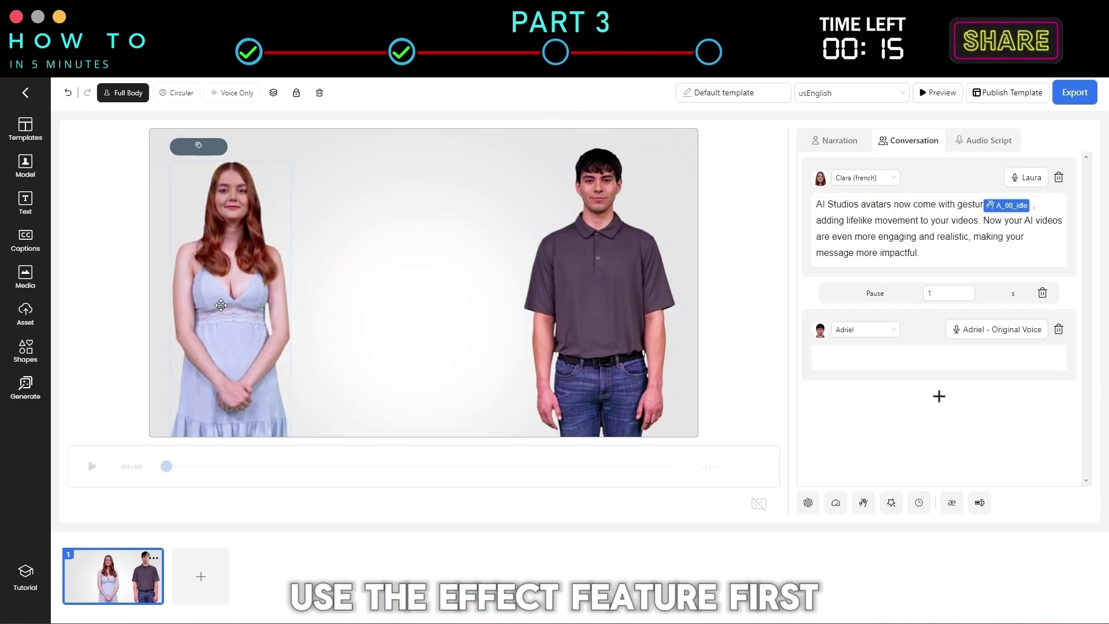
left_click(413, 317)
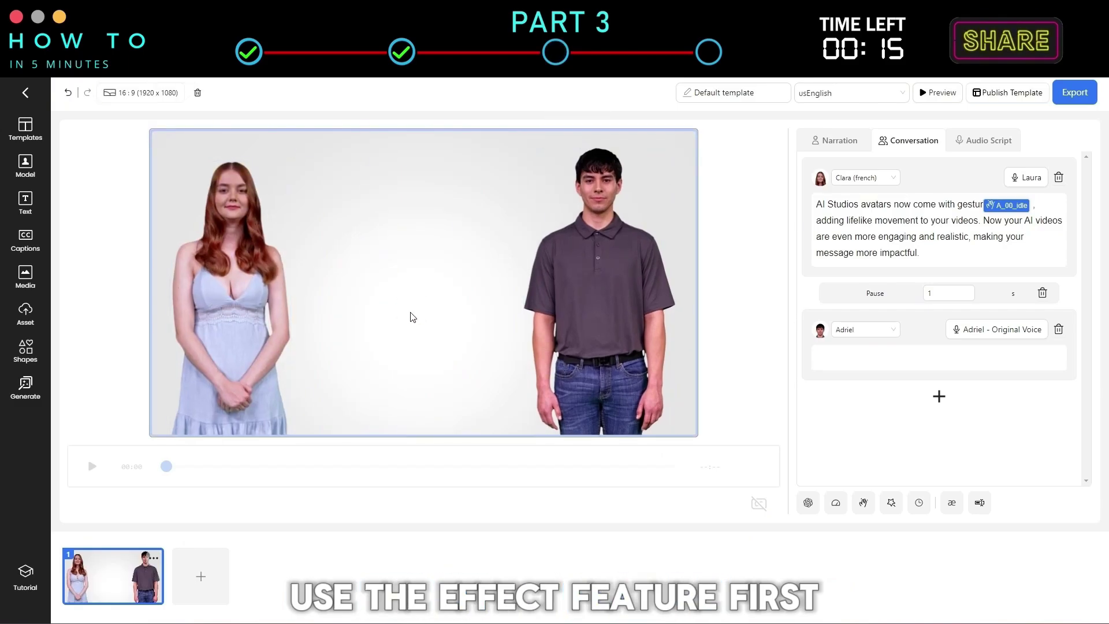
left_click(893, 353)
type("Check the link in the description below to try out this feature.")
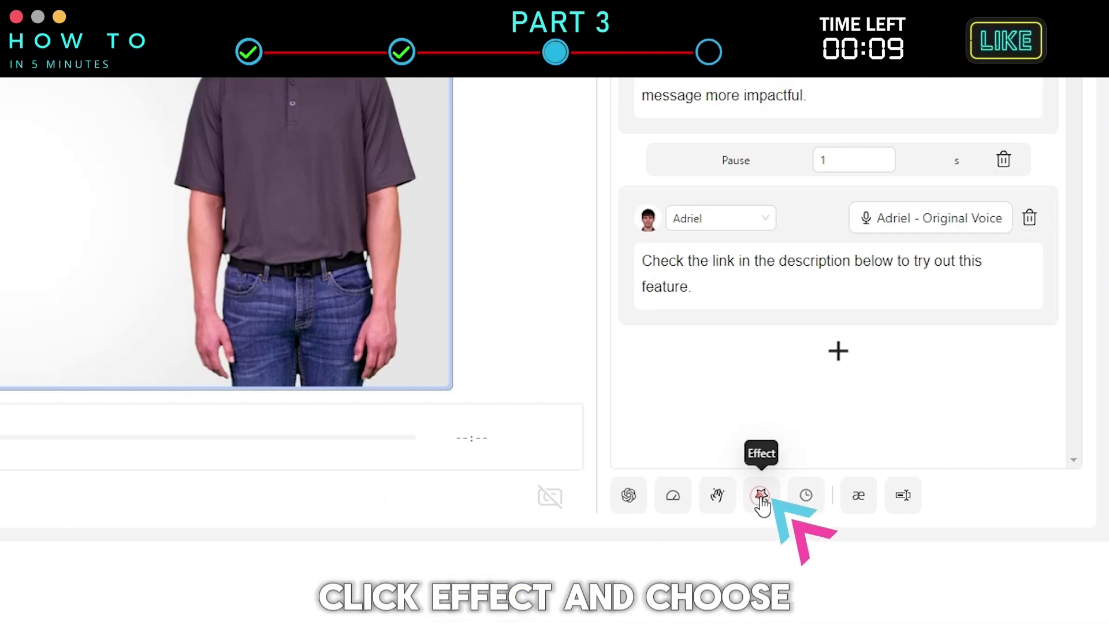
- Insert the pointing-hand effect after Clara's line, then export the Clara–Adriel conversation in English
left_click(760, 497)
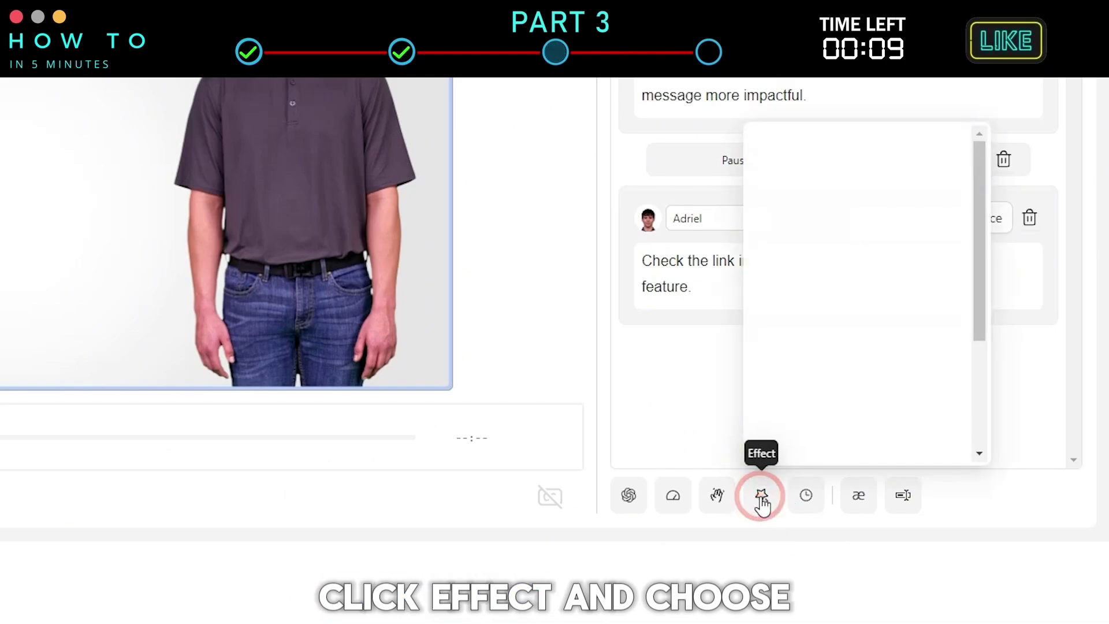
left_click(894, 315)
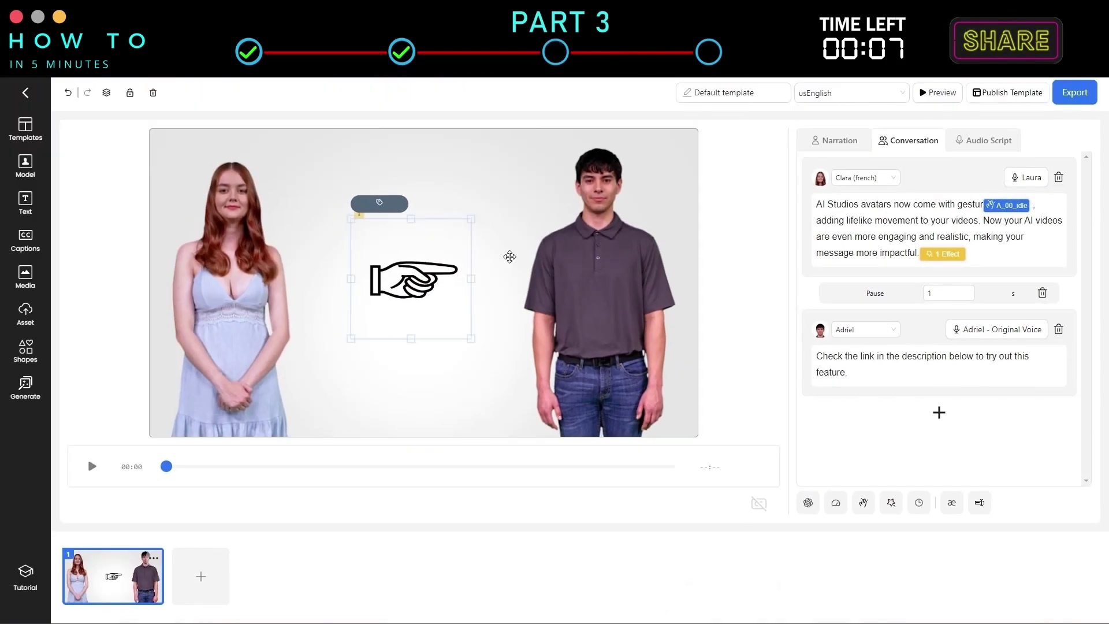
left_click(870, 375)
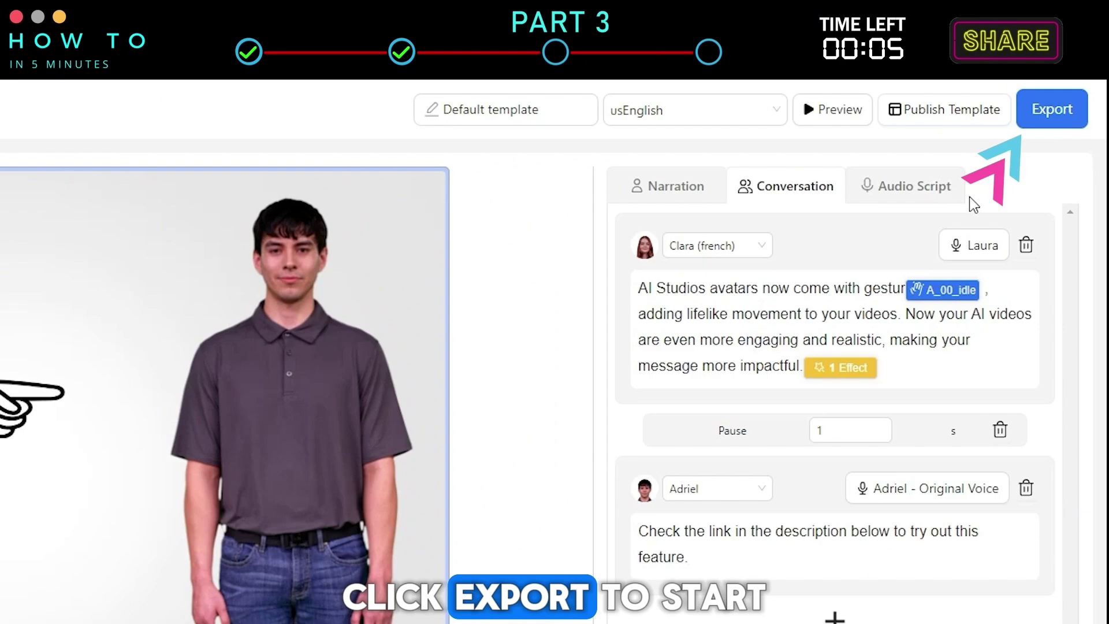
left_click(1050, 114)
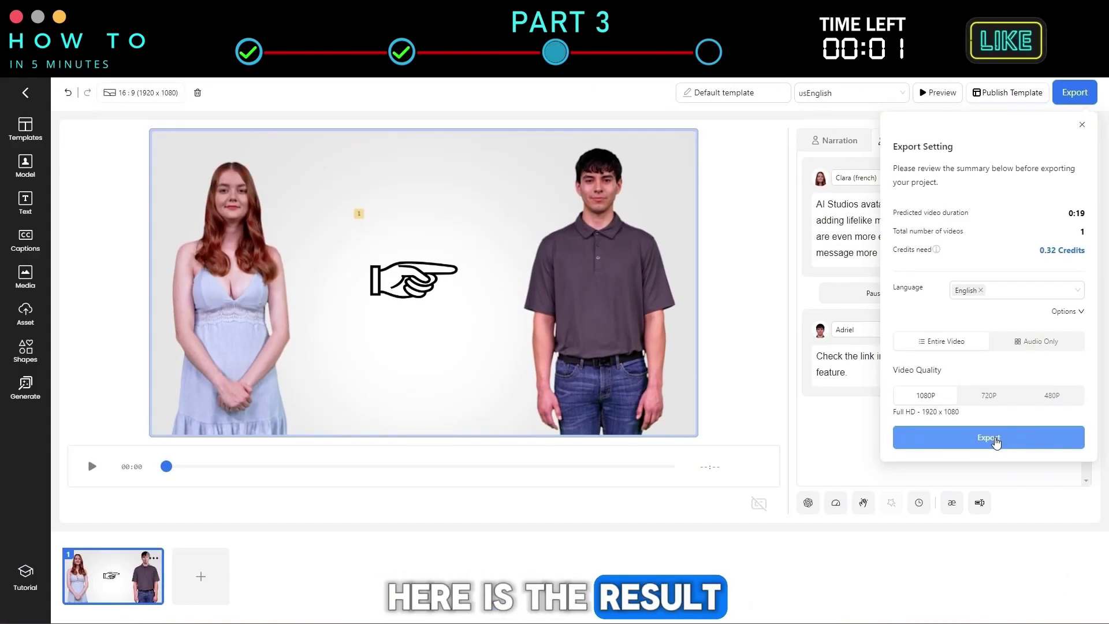
left_click(995, 439)
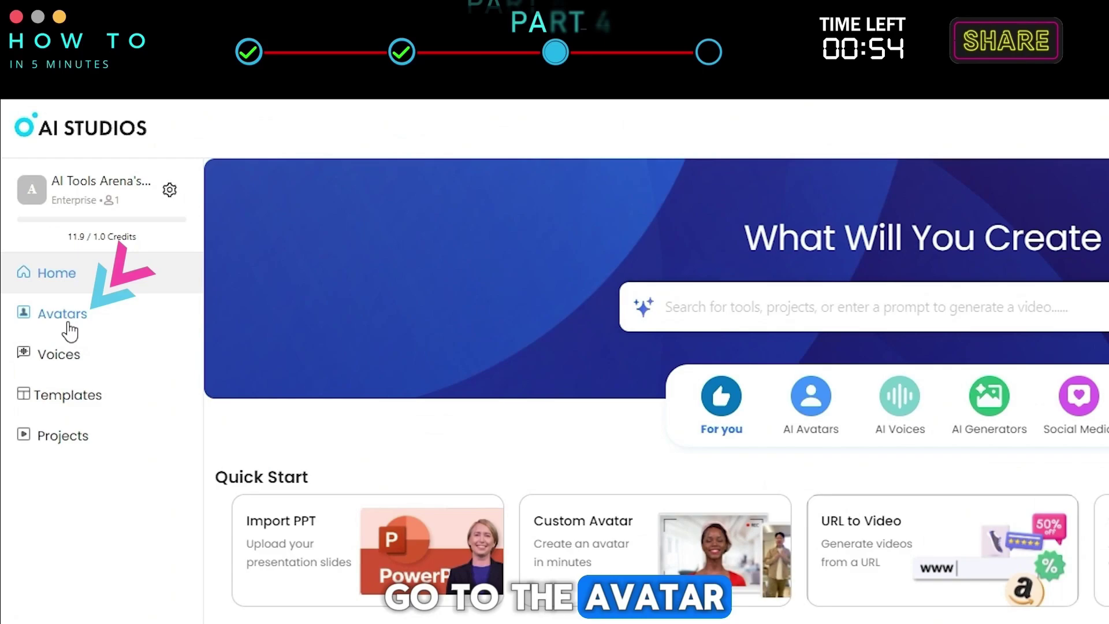
- Open the Photo Avatar tab on the Avatars page and start creating a new photo avatar
left_click(68, 321)
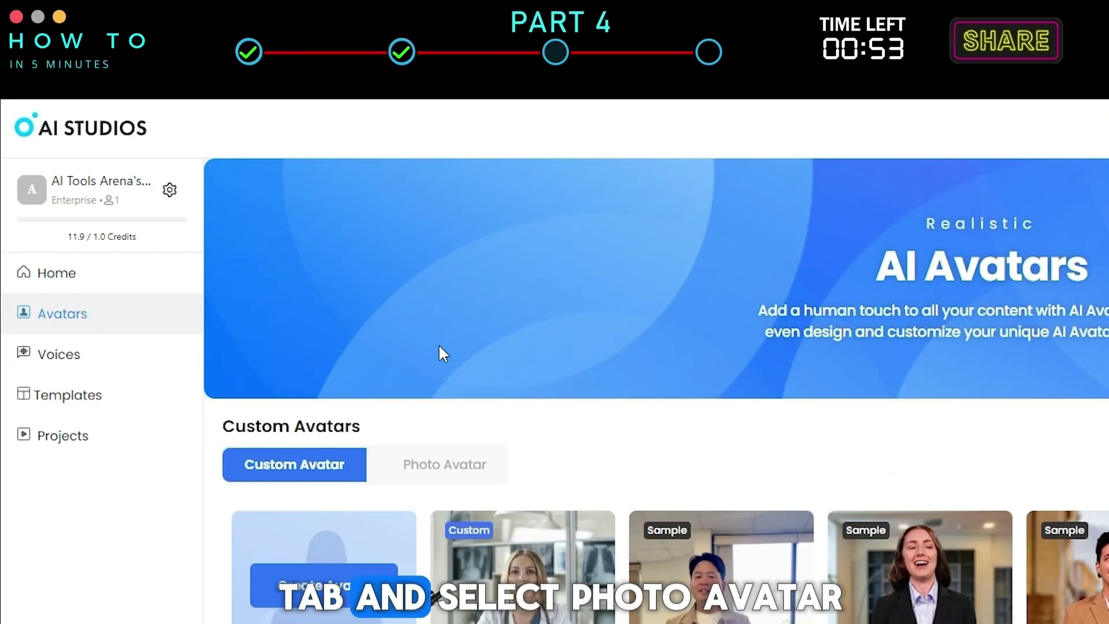
left_click(438, 470)
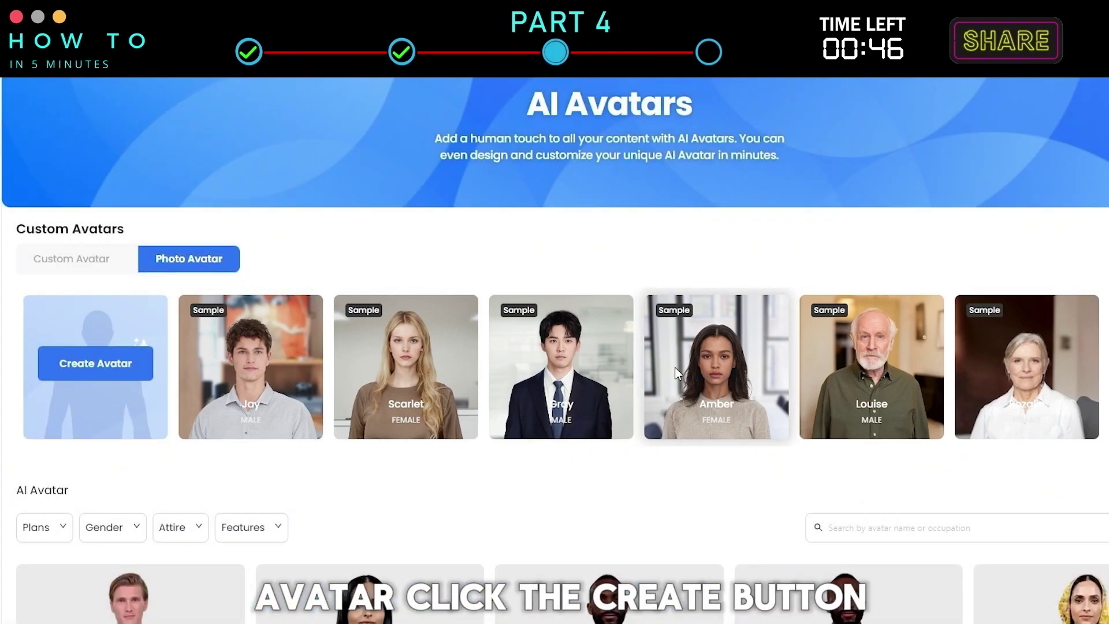
left_click(78, 358)
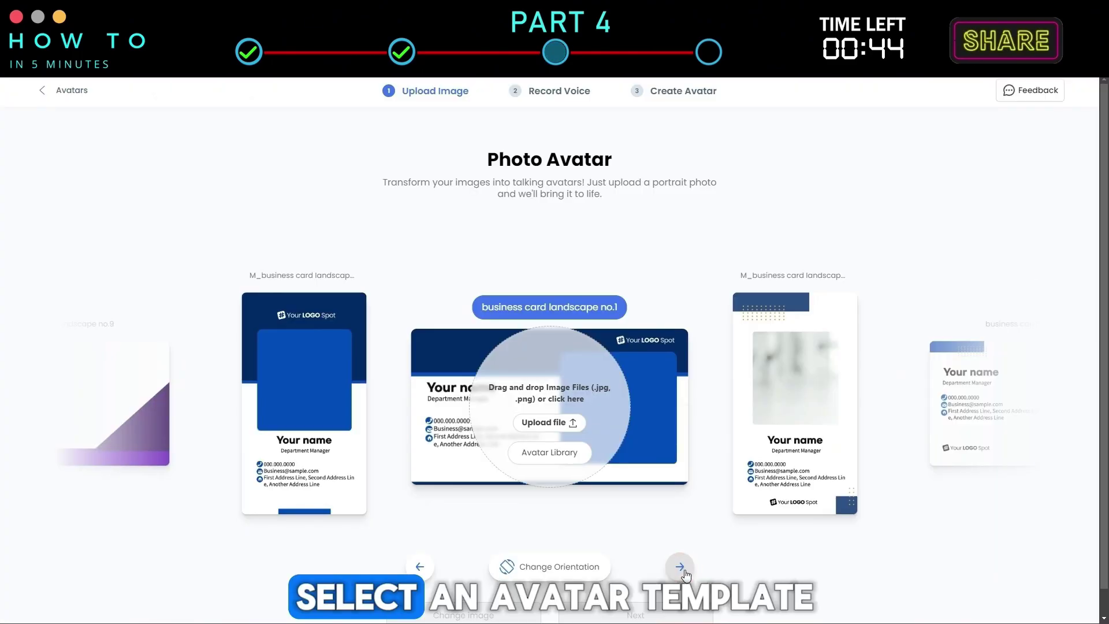
- Step through the card templates until business card landscape no.5 is selected
left_click(685, 572)
left_click(685, 572)
left_click(685, 572)
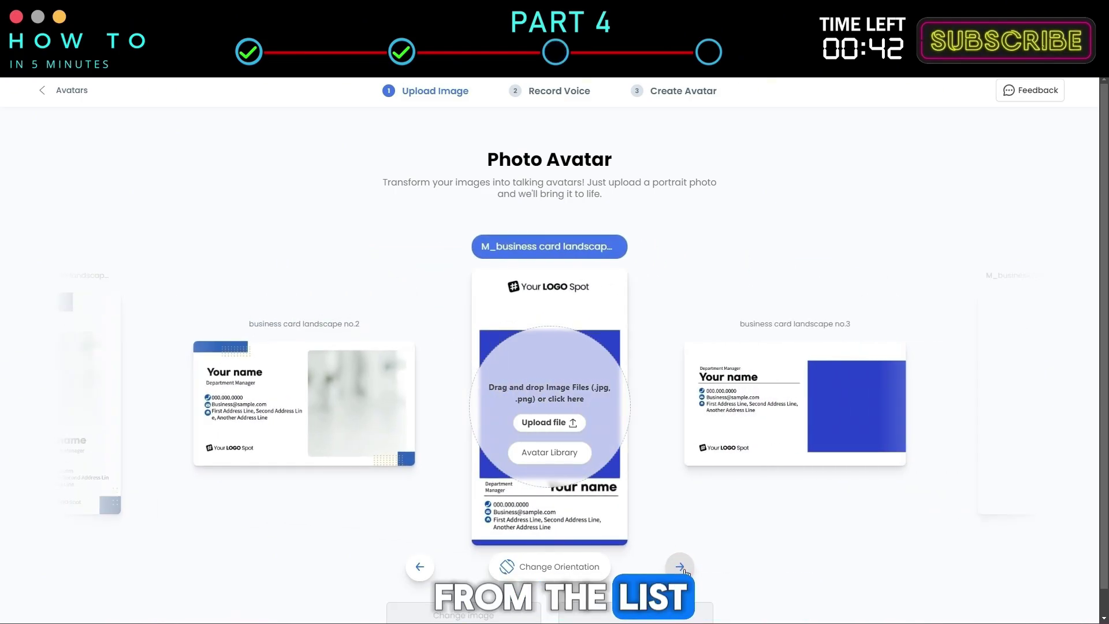
left_click(685, 572)
left_click(685, 572)
left_click(685, 572)
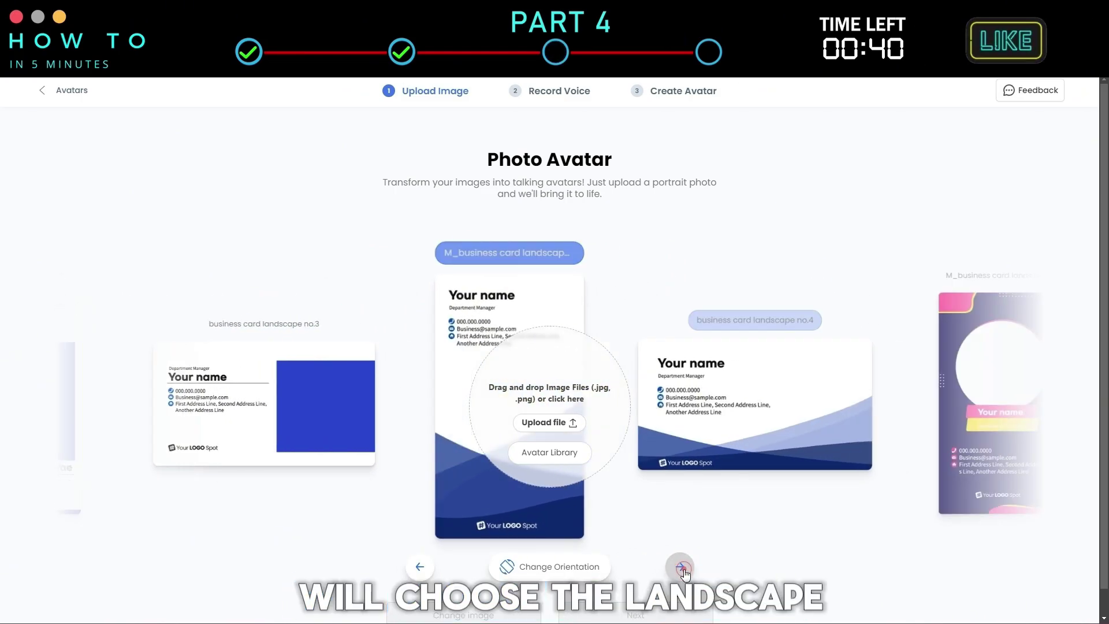
left_click(685, 572)
left_click(685, 572)
left_click(685, 572)
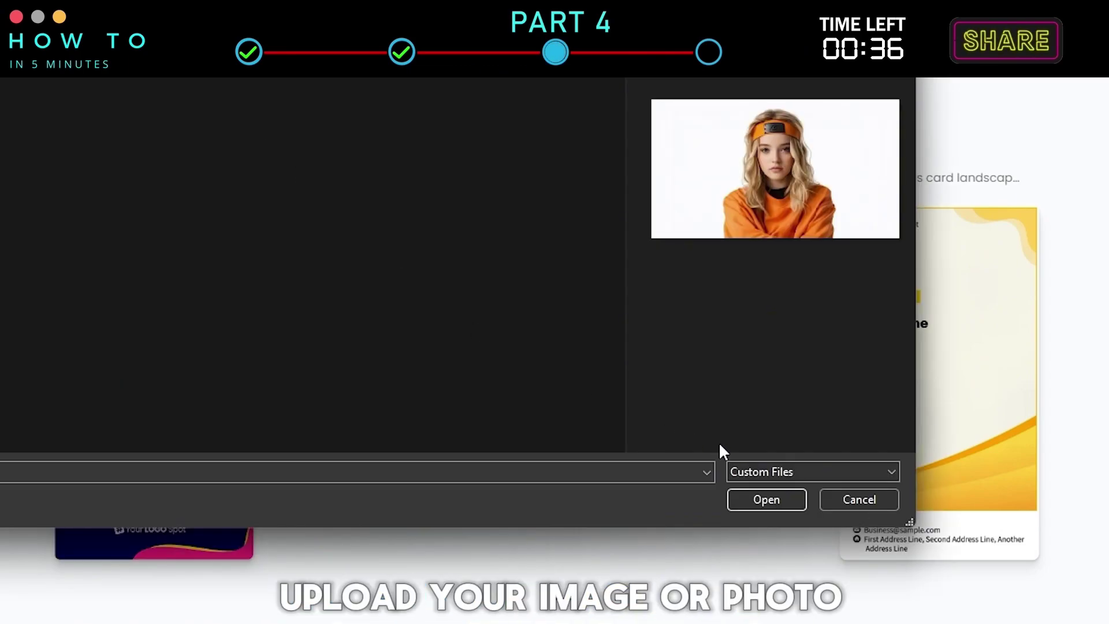
- Load the portrait photo, enter the avatar's name, and set the gender to Female
left_click(767, 500)
type("IYEM")
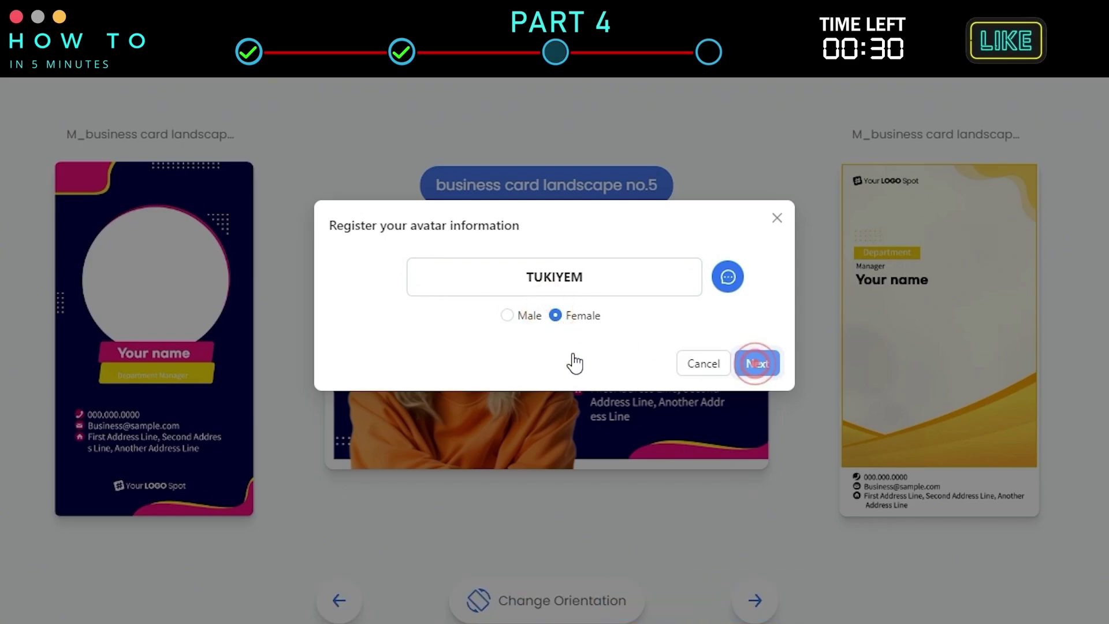
left_click(757, 364)
- Apply the Samantha AI voice and generate the Dream Avatar
left_click(767, 524)
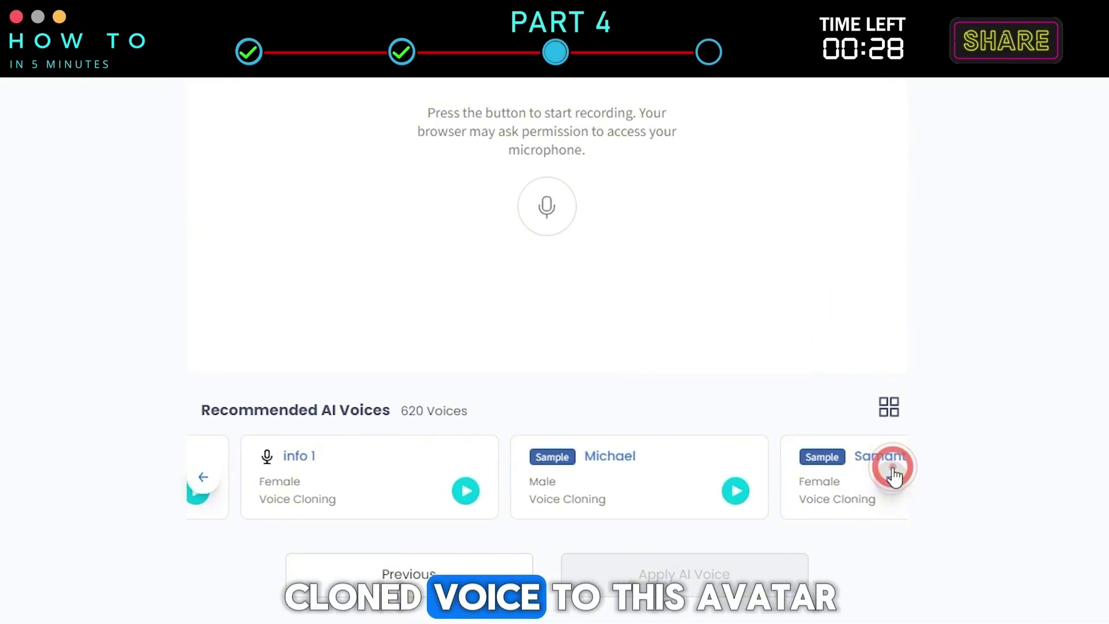
left_click(891, 478)
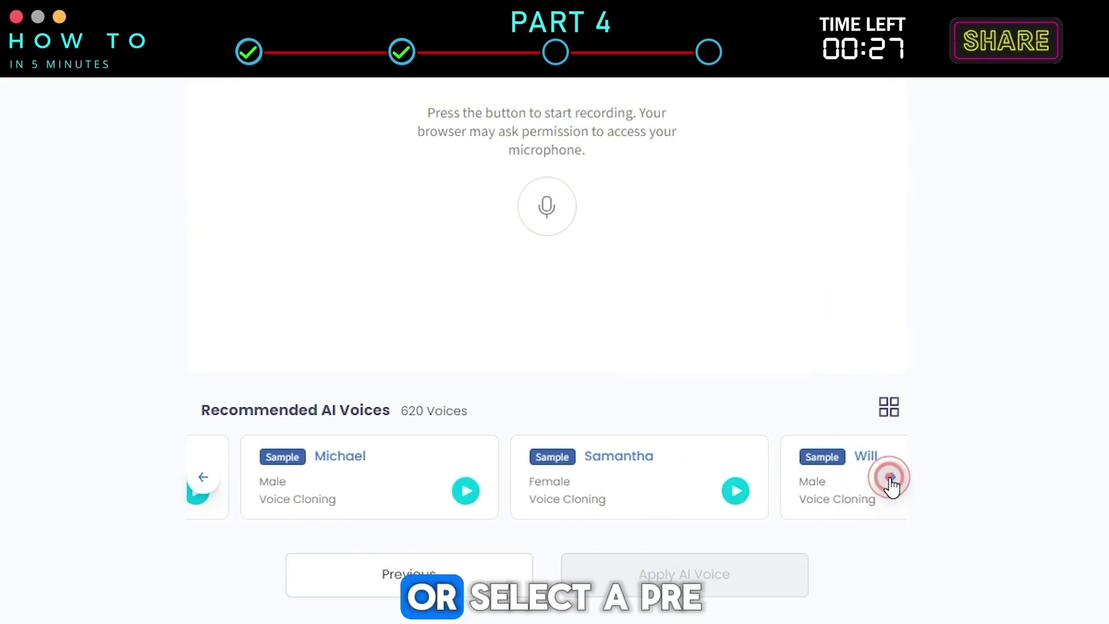
left_click(618, 473)
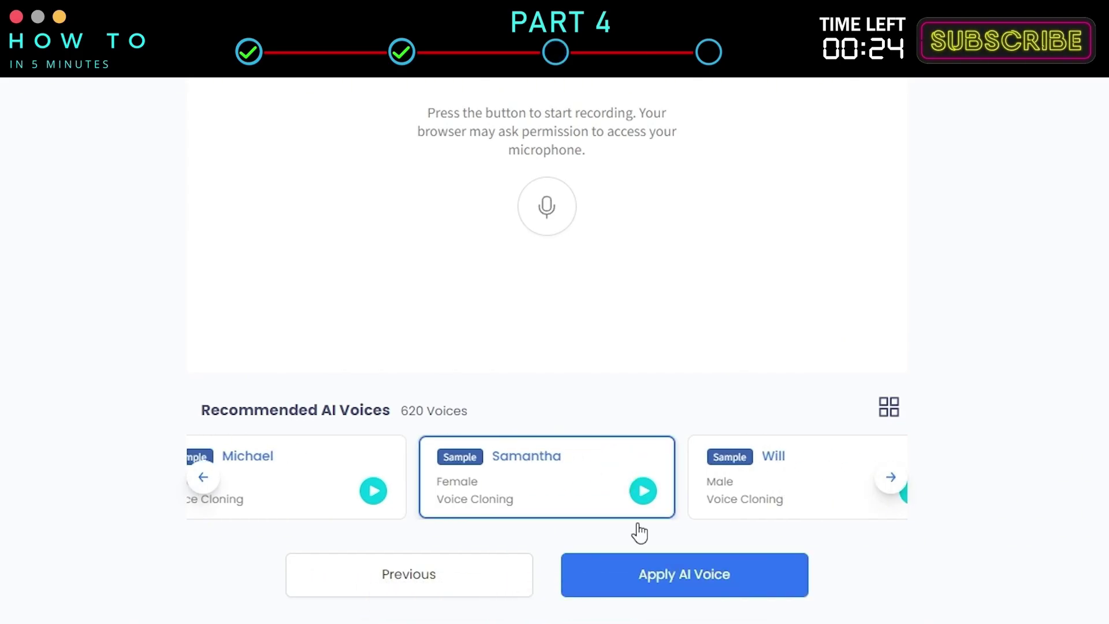
left_click(660, 575)
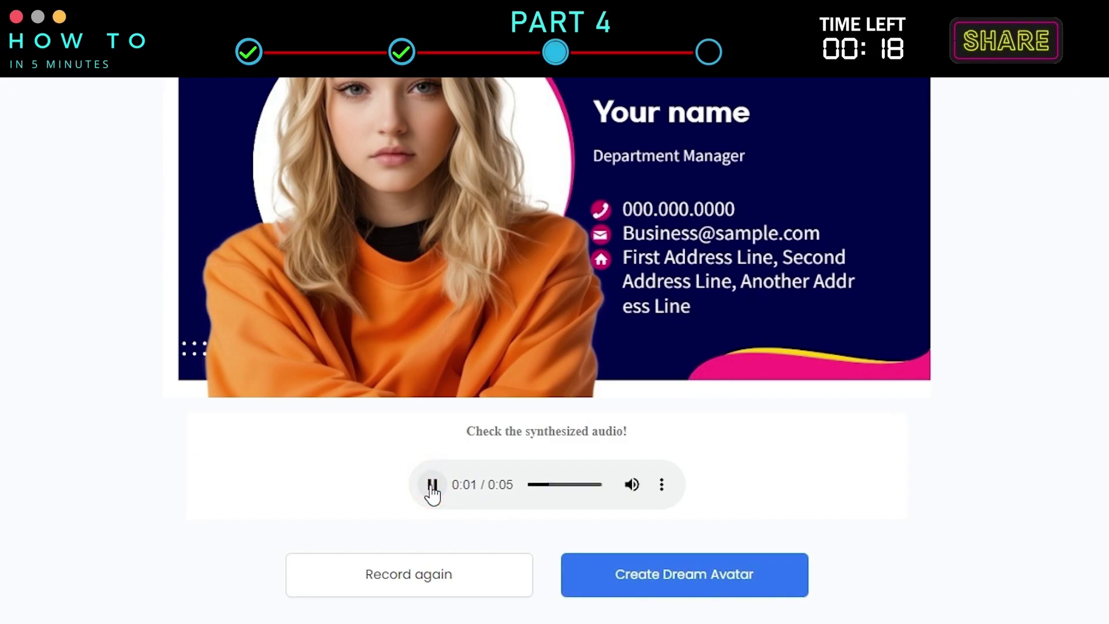
left_click(718, 577)
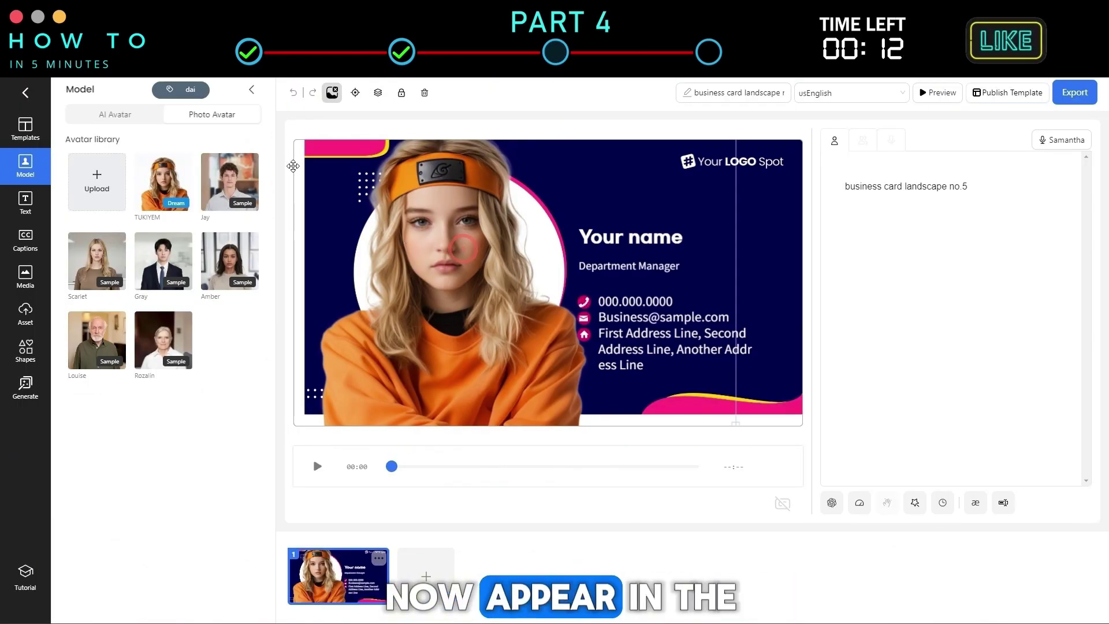
- Move the avatar into the business card's white circle and change the name to TUKIYEM
left_click(252, 90)
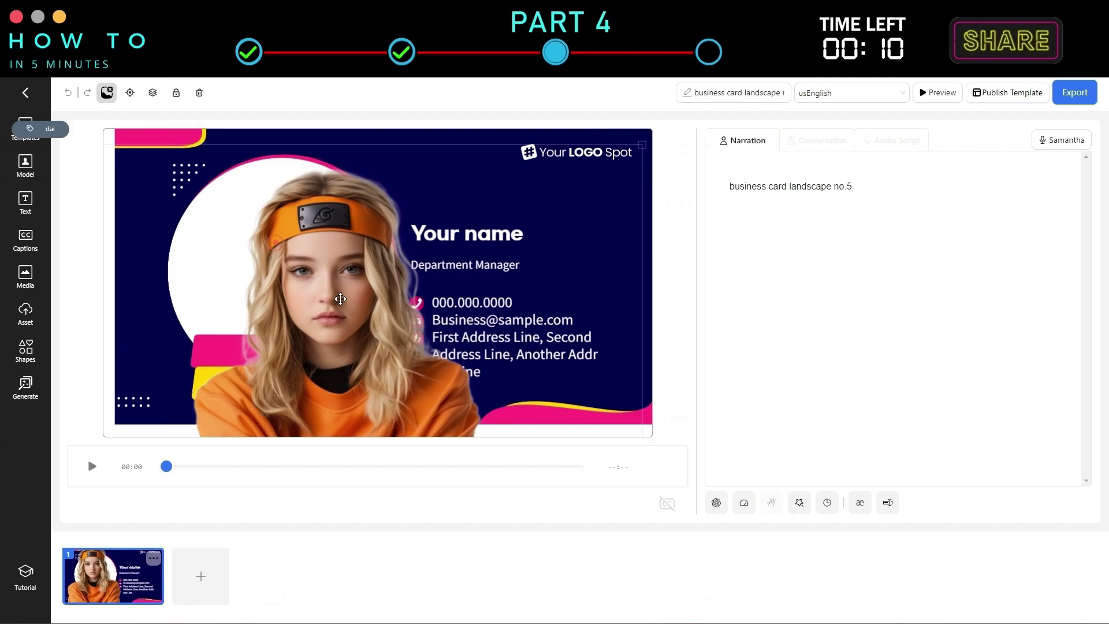
left_click_drag(130, 399, 314, 283)
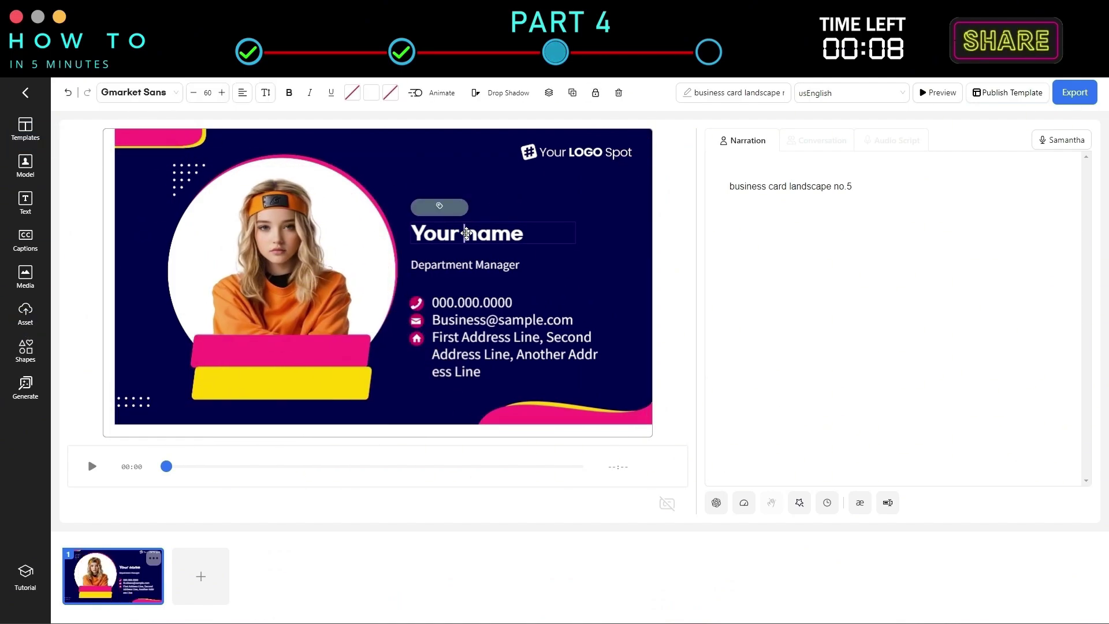
type("TUKIYEM")
- Replace the placeholder narration with the new script and export the business card video
triple_click(790, 186)
type("With AI Studios, you can quickly and easily create an AI influencer from any image or photo. Hit the like button, and let's continue to the next part!")
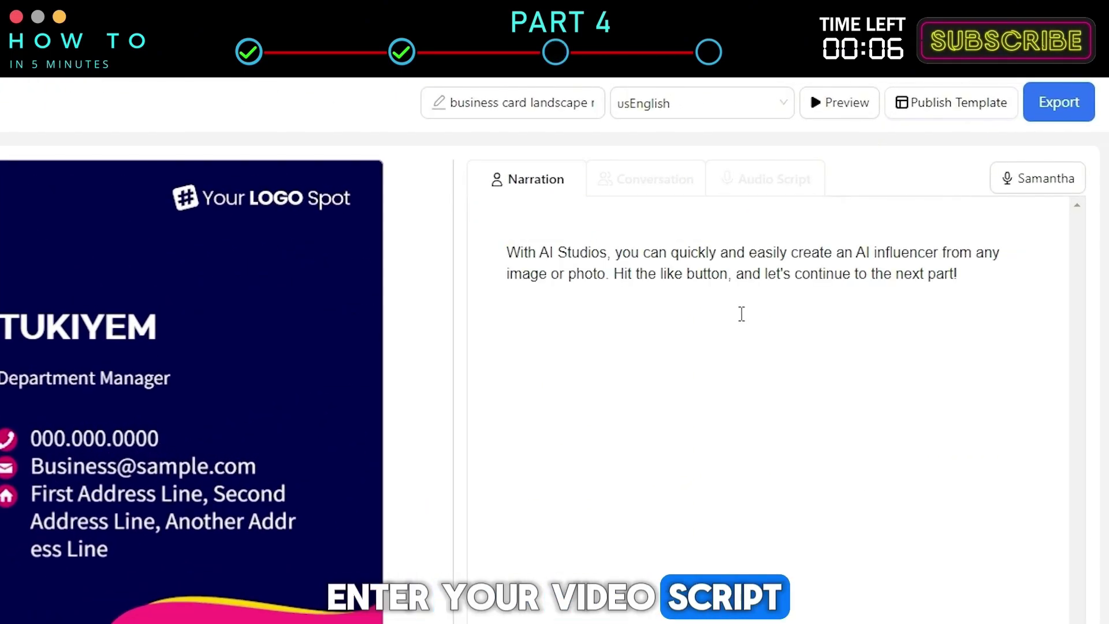
left_click(1055, 105)
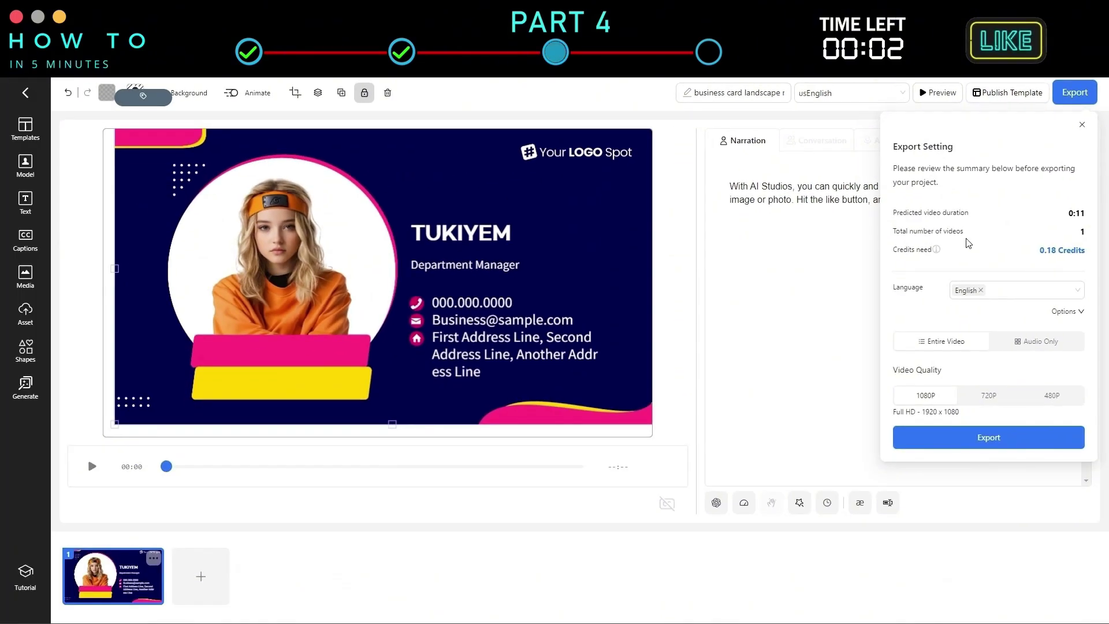
left_click(972, 437)
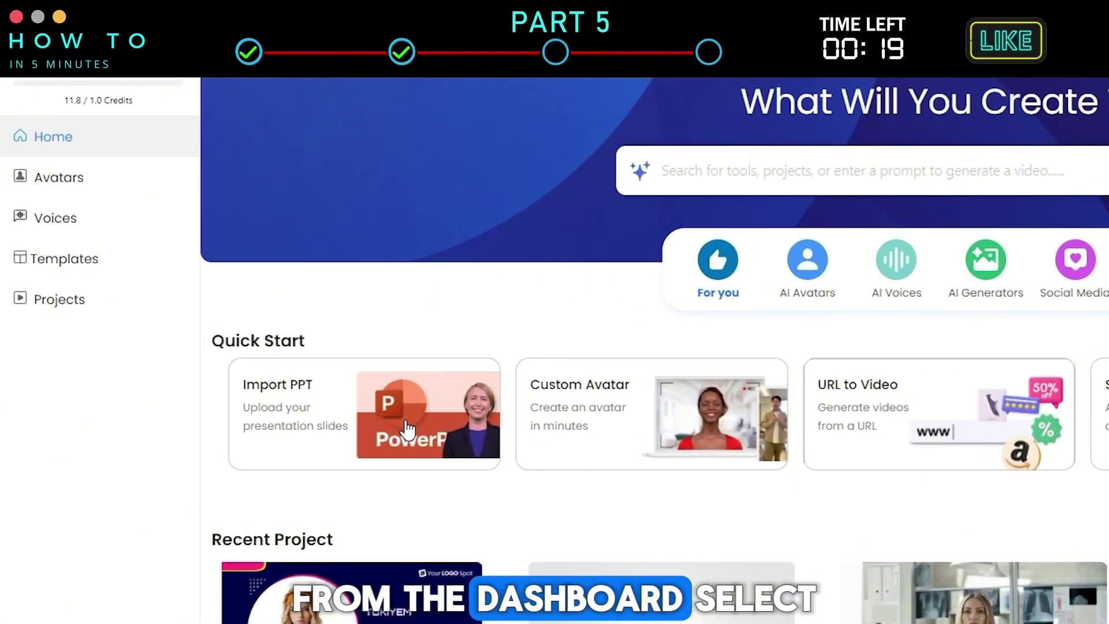
- Import PPT.pptx and create a new video project from its slides
left_click(405, 422)
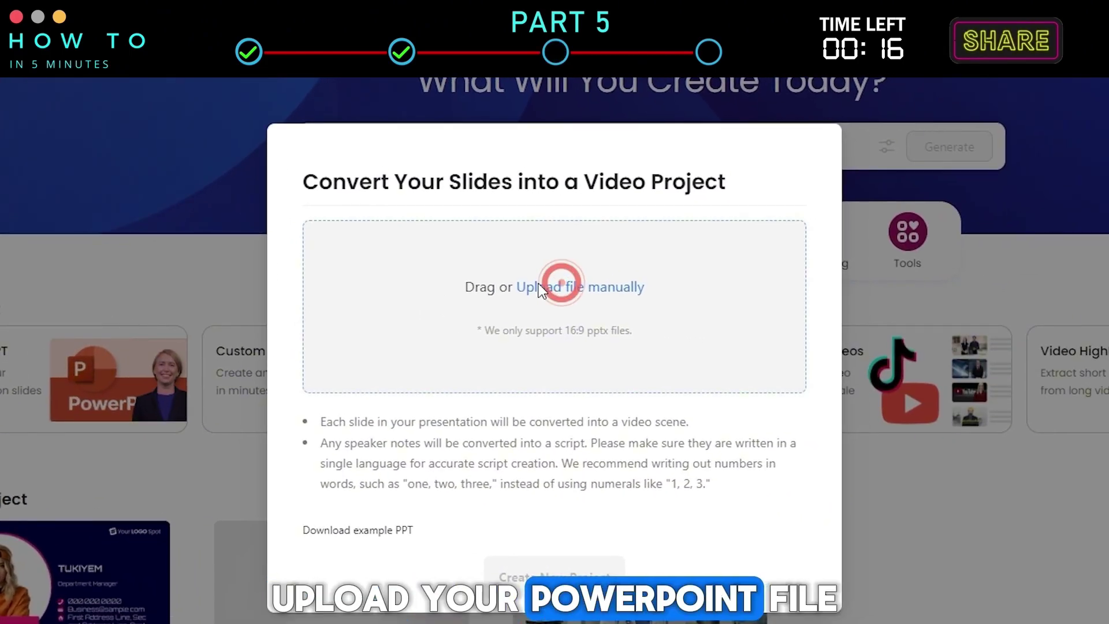
left_click(111, 119)
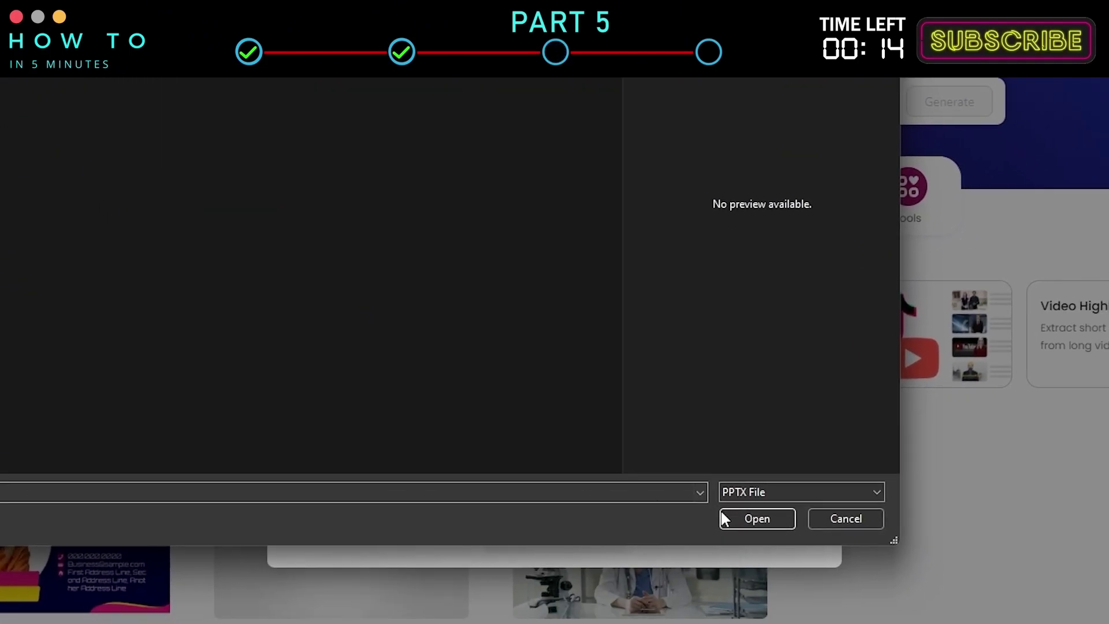
left_click(733, 517)
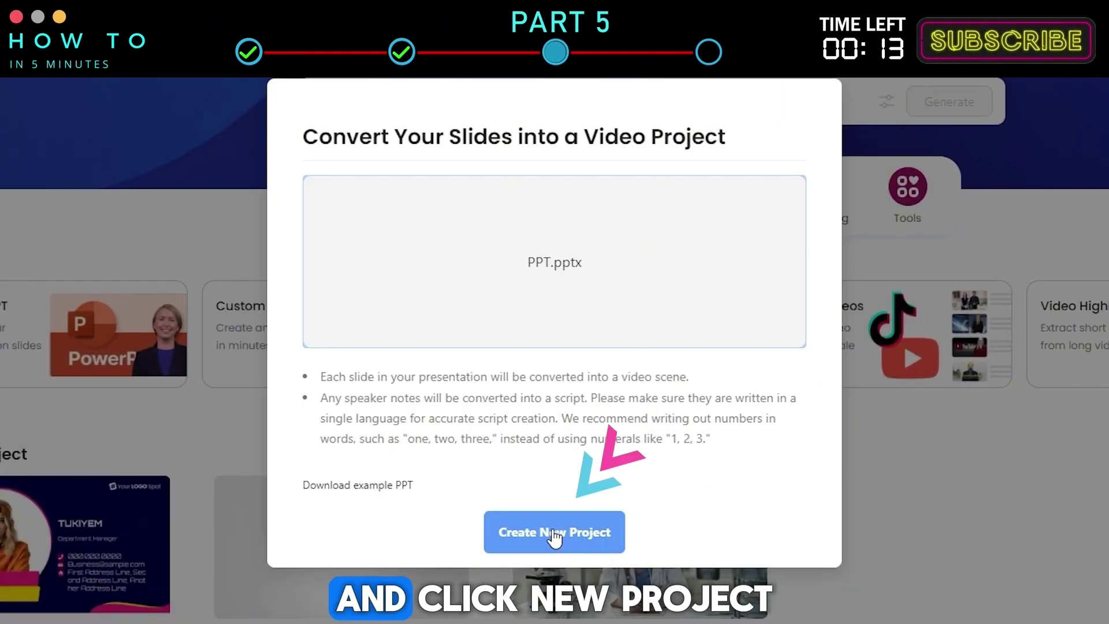
left_click(555, 531)
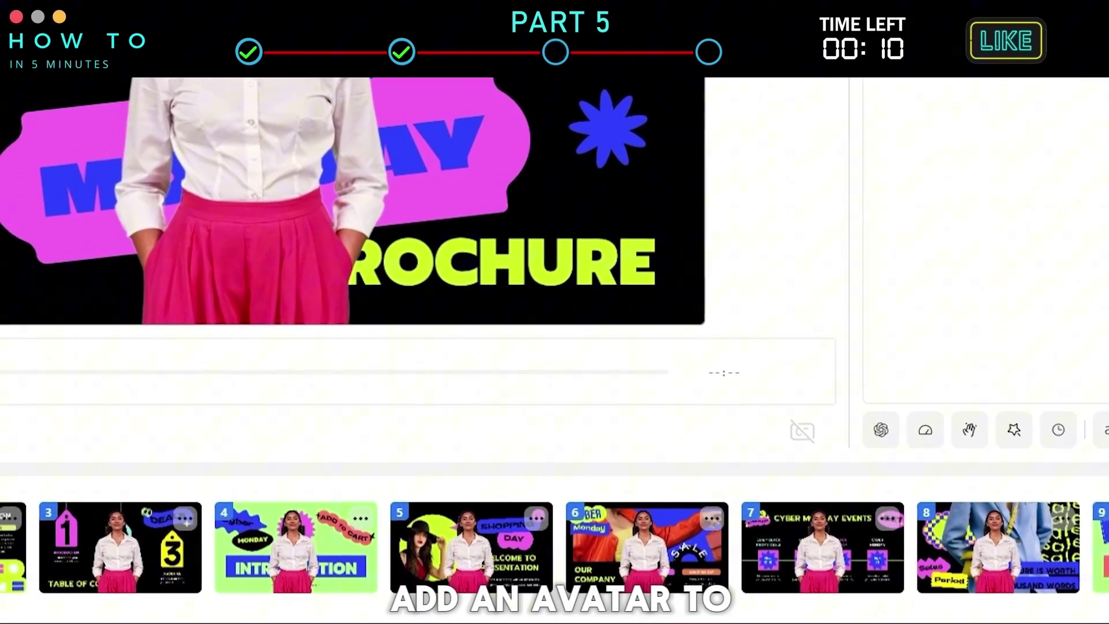
- Delete scene 1 from the project and start exporting the slide video
left_click(122, 519)
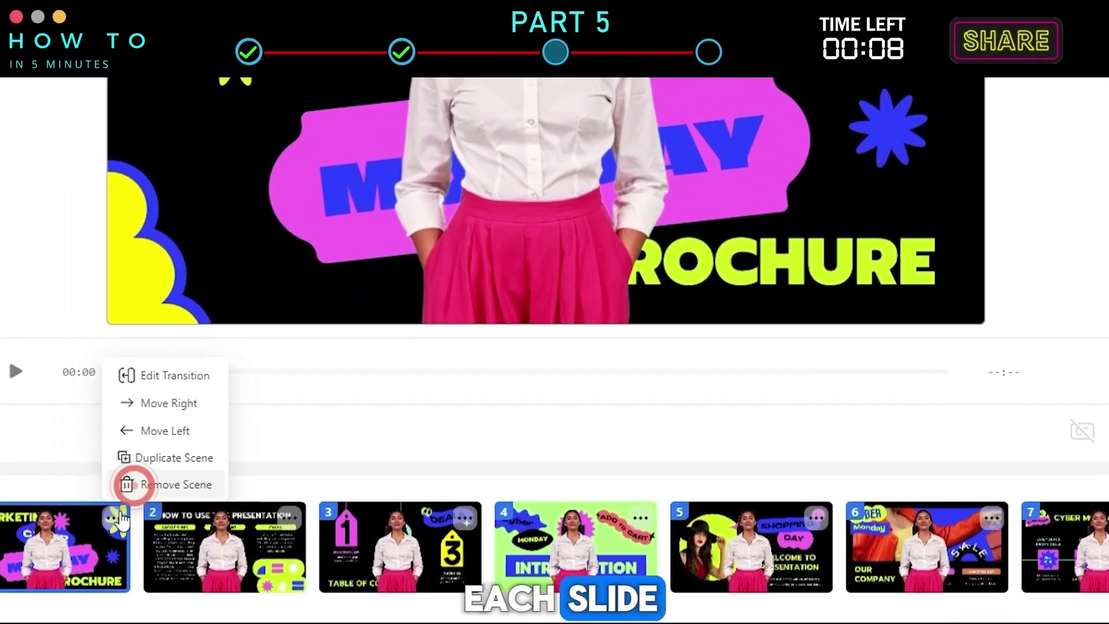
left_click(133, 484)
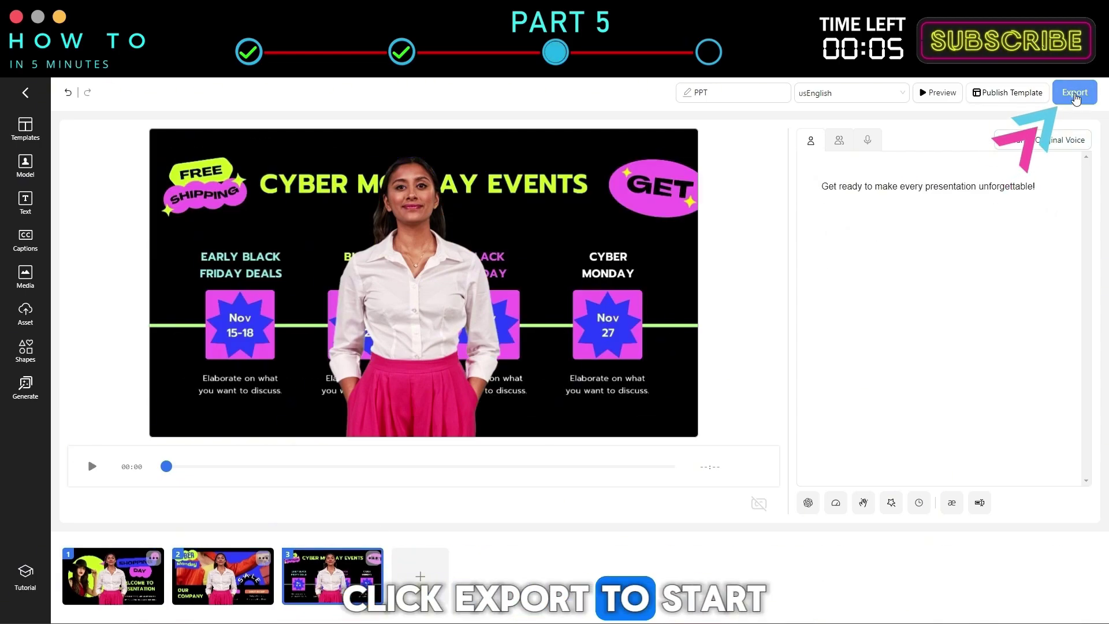
left_click(1075, 95)
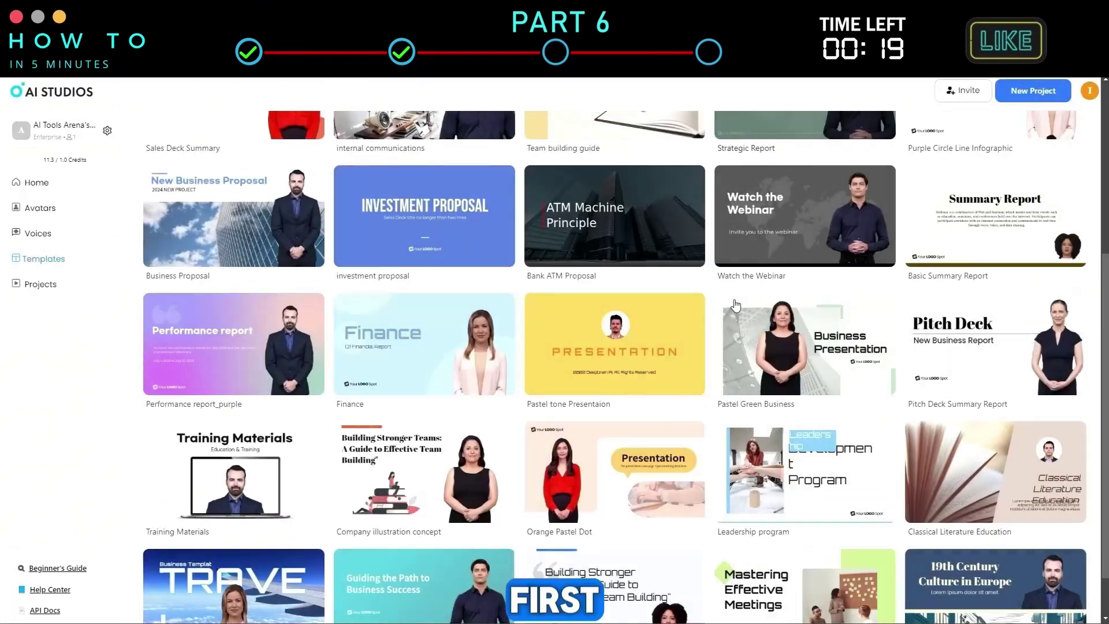
- Generate a ChatGPT script on 'What is LLM?', regenerate it, and apply it as the narration
scroll(735, 305, "down", 1)
scroll(682, 318, "down", 2)
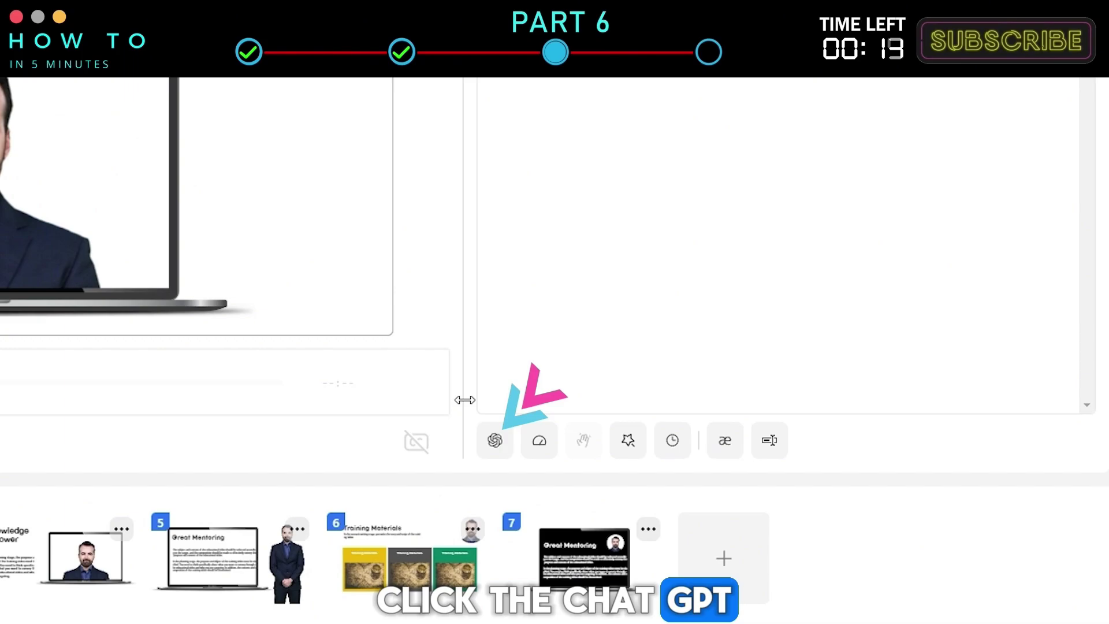
left_click(495, 440)
type("What is LL")
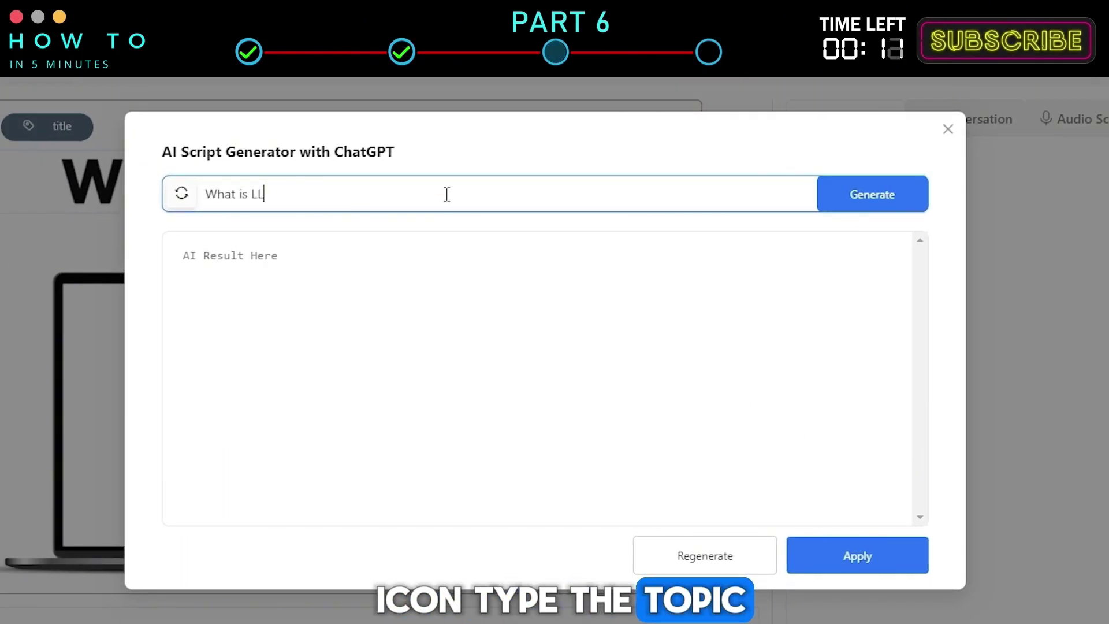
type("M?")
left_click(856, 197)
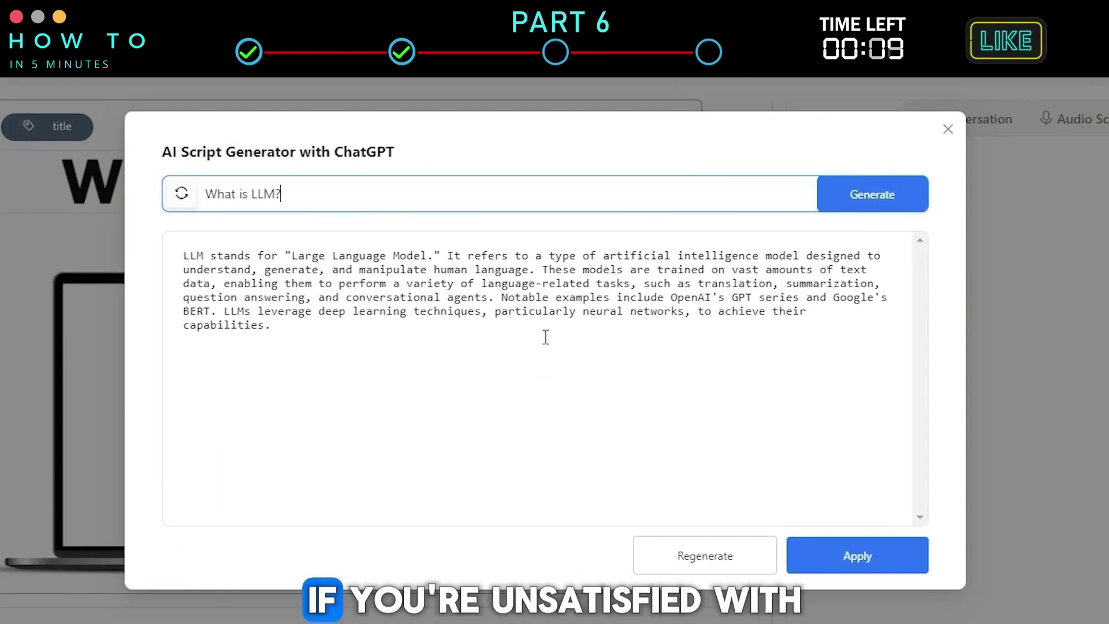
left_click(671, 558)
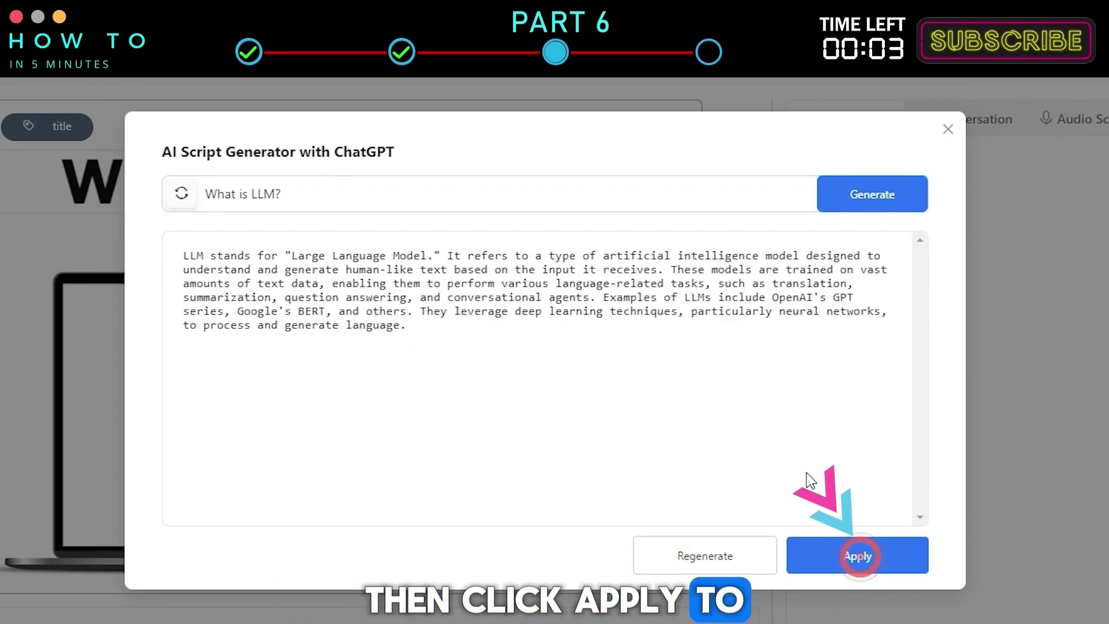
left_click(857, 556)
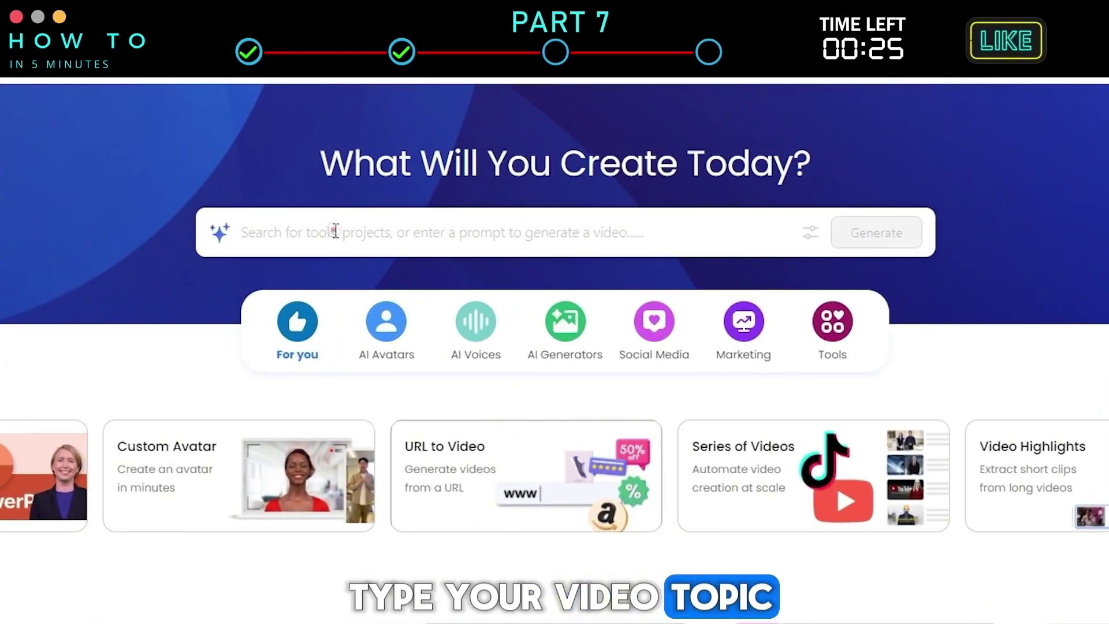
- Set the video options to Youtube goal, 30s duration and English language
left_click(336, 231)
left_click(379, 383)
left_click(358, 383)
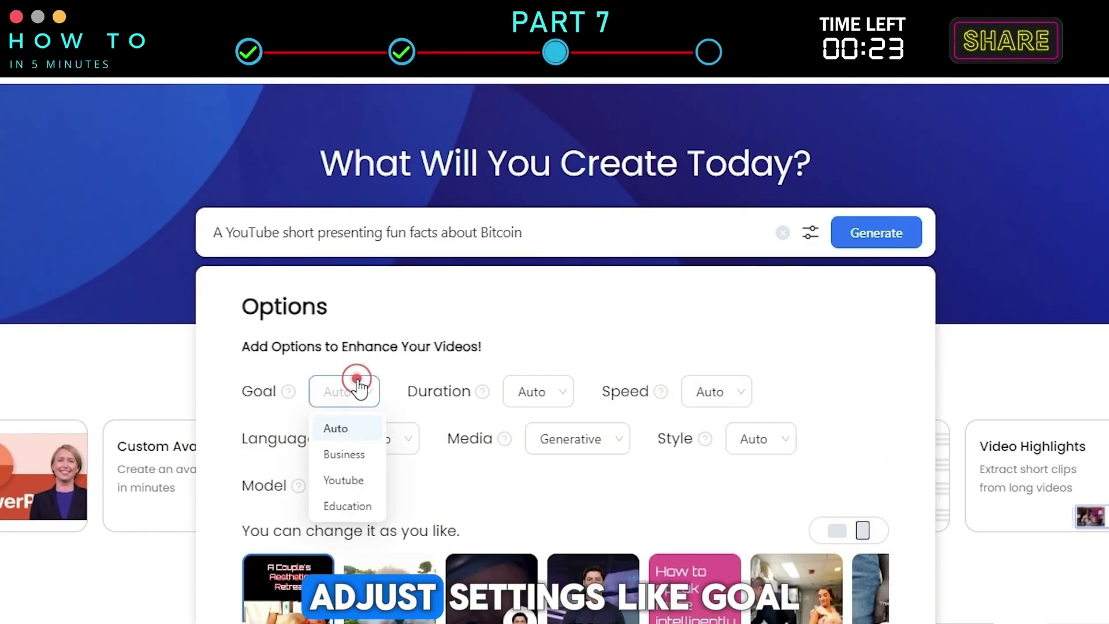
left_click(359, 473)
left_click(557, 391)
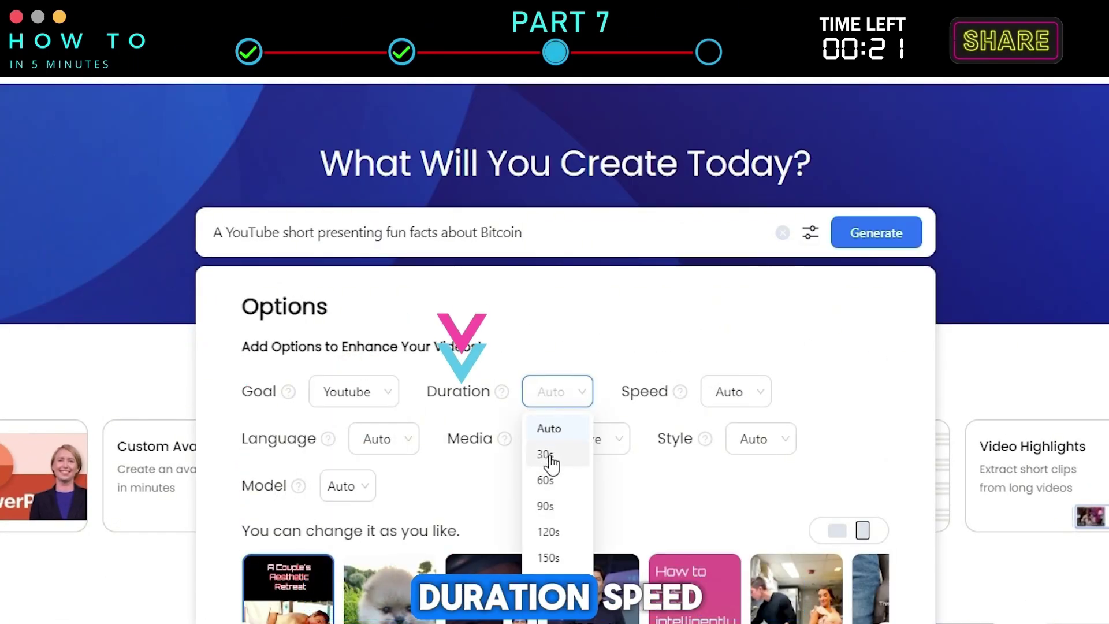
left_click(551, 456)
left_click(717, 391)
left_click(376, 439)
type("eng")
left_click(376, 500)
- Choose 3D style, AI Avatar model and the portrait 'What is DEEPFAKE?' template, then generate
left_click(590, 438)
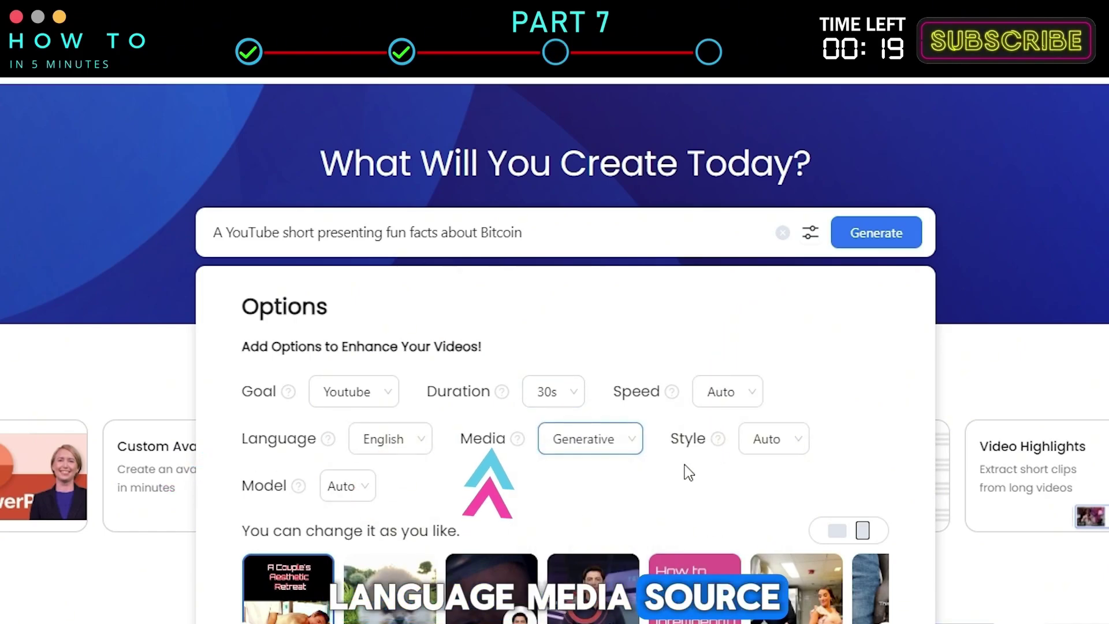
left_click(774, 439)
left_click(763, 572)
left_click(347, 485)
left_click(358, 520)
scroll(670, 347, "down", 5)
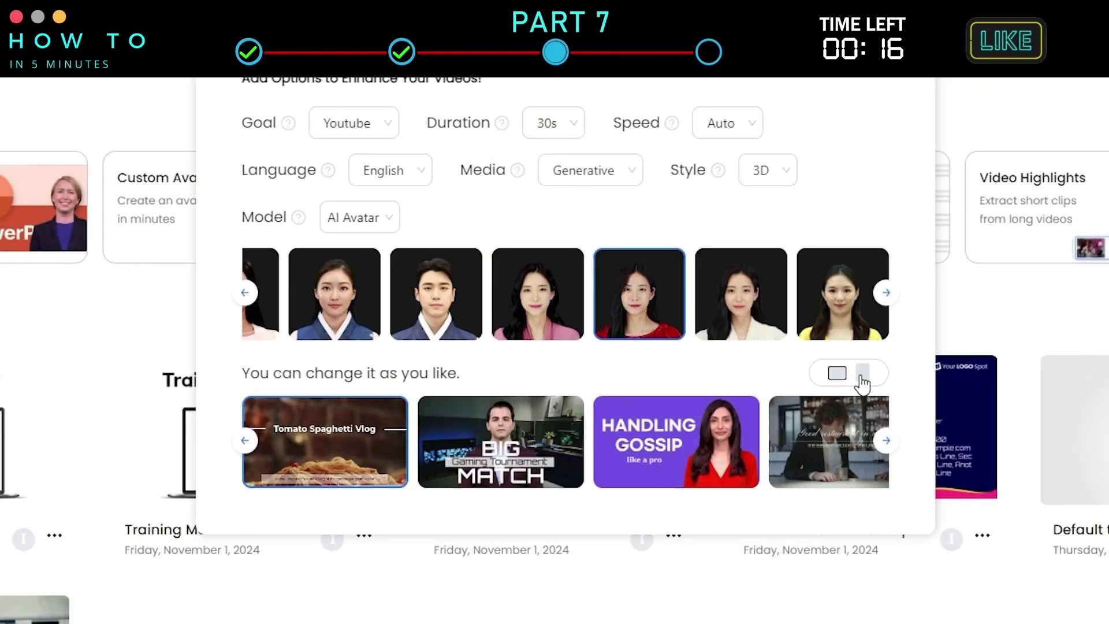
left_click(862, 372)
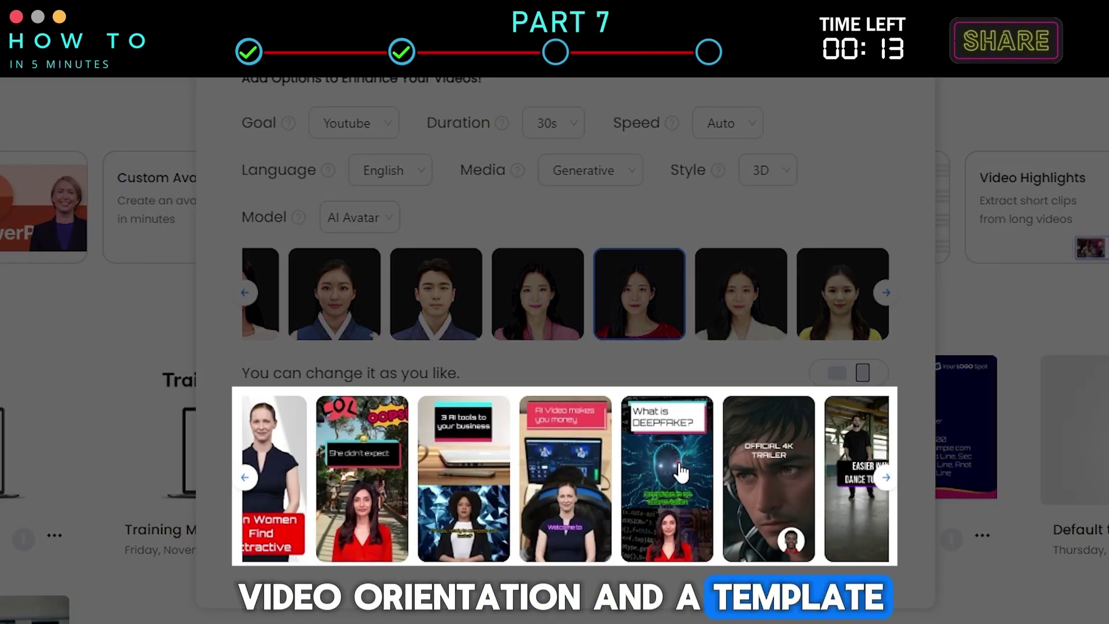
left_click(682, 471)
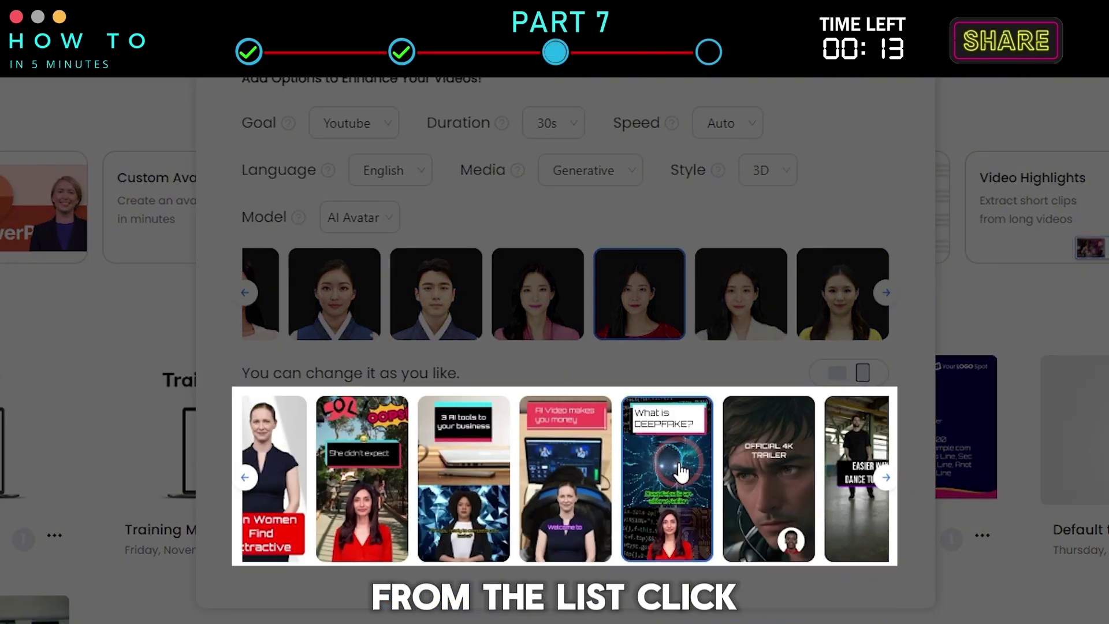
scroll(682, 471, "up", 5)
left_click(874, 220)
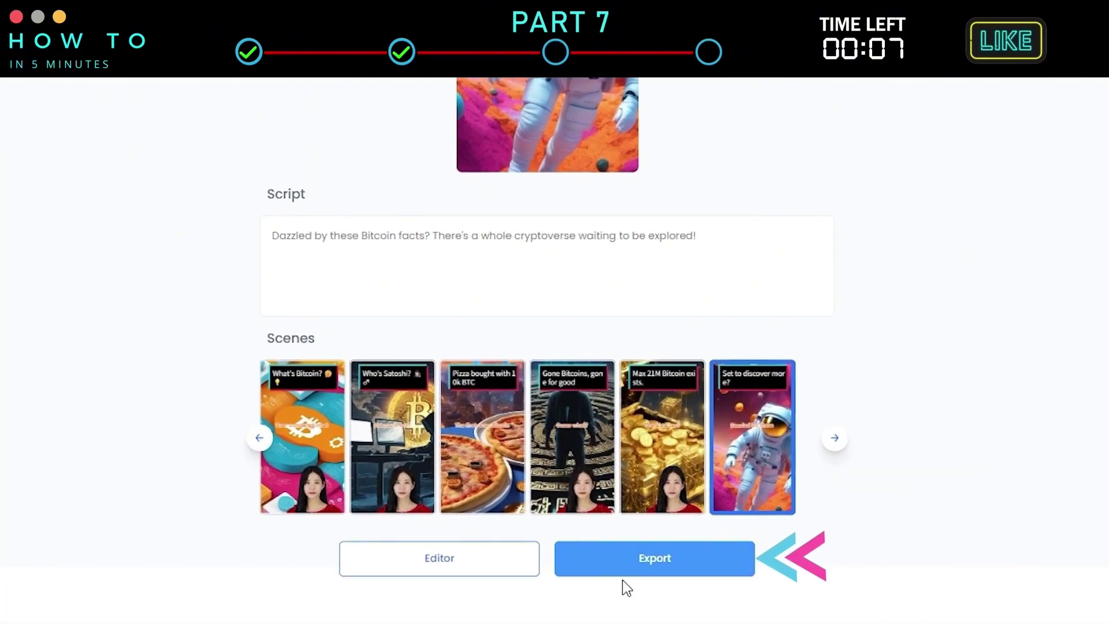
- Open the generated Bitcoin short in the Editor from the preview page
left_click(477, 560)
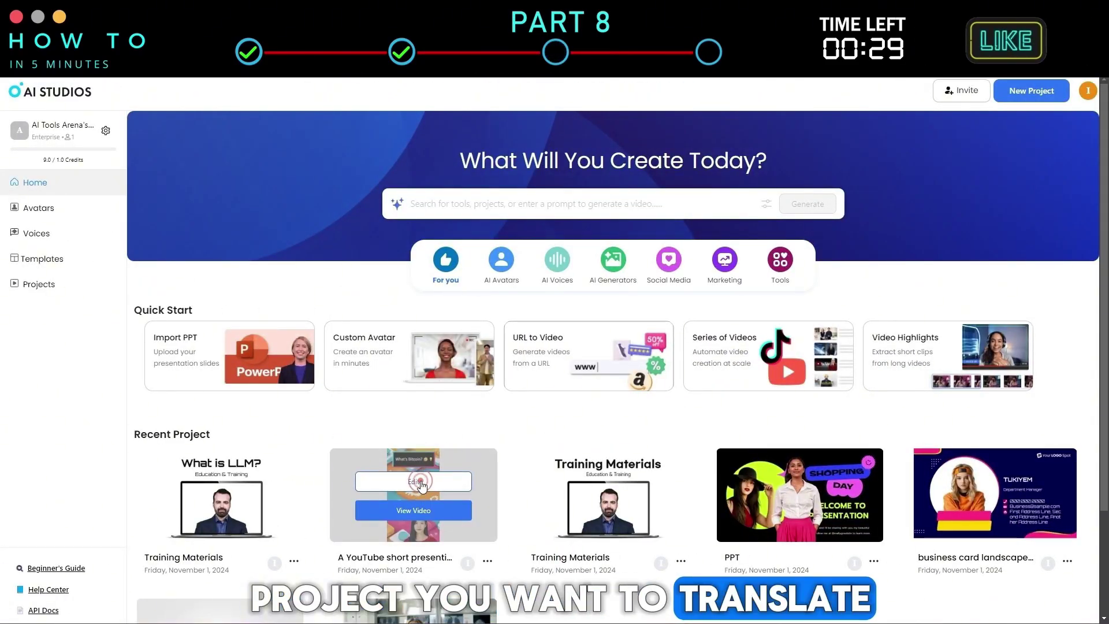
- Translate the Bitcoin short into Korean and nudge the Korean title slightly left
left_click(421, 484)
left_click(693, 110)
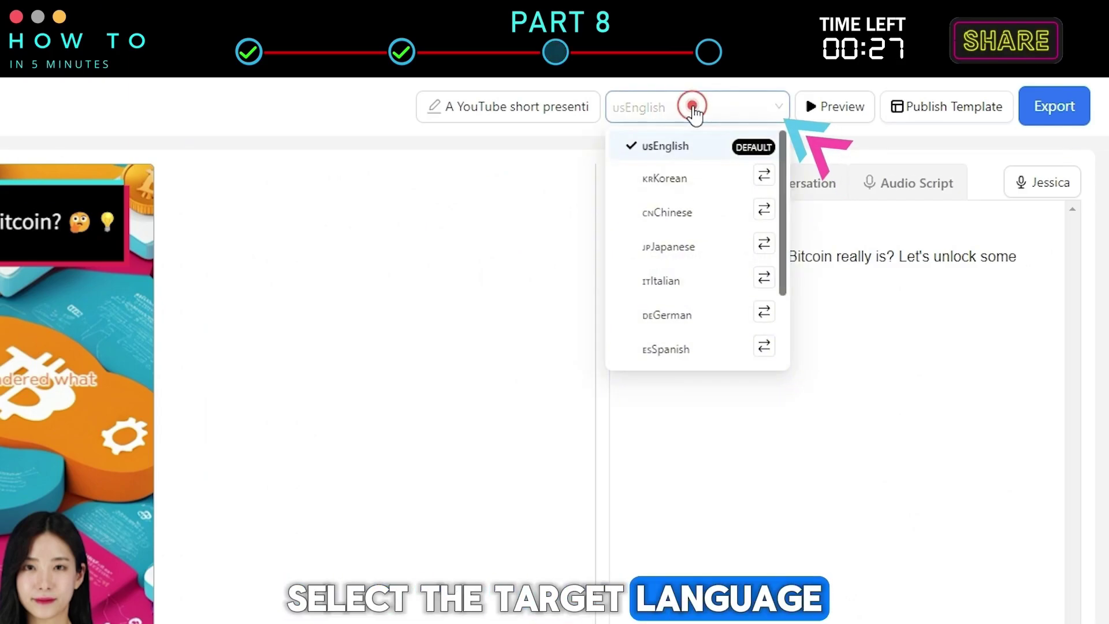
left_click(764, 176)
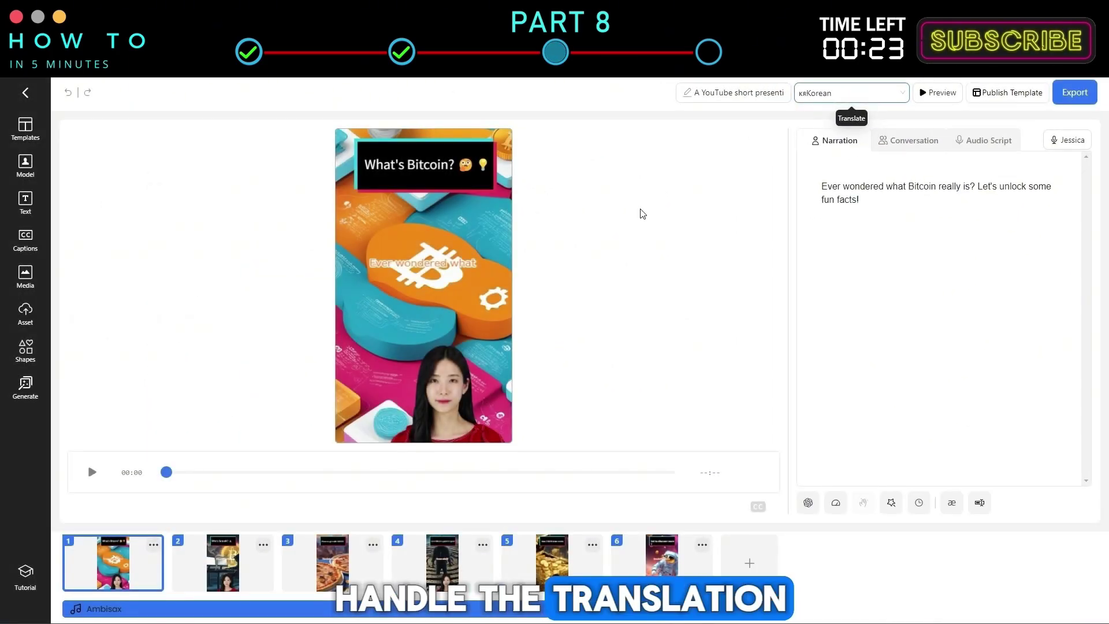
left_click(406, 172)
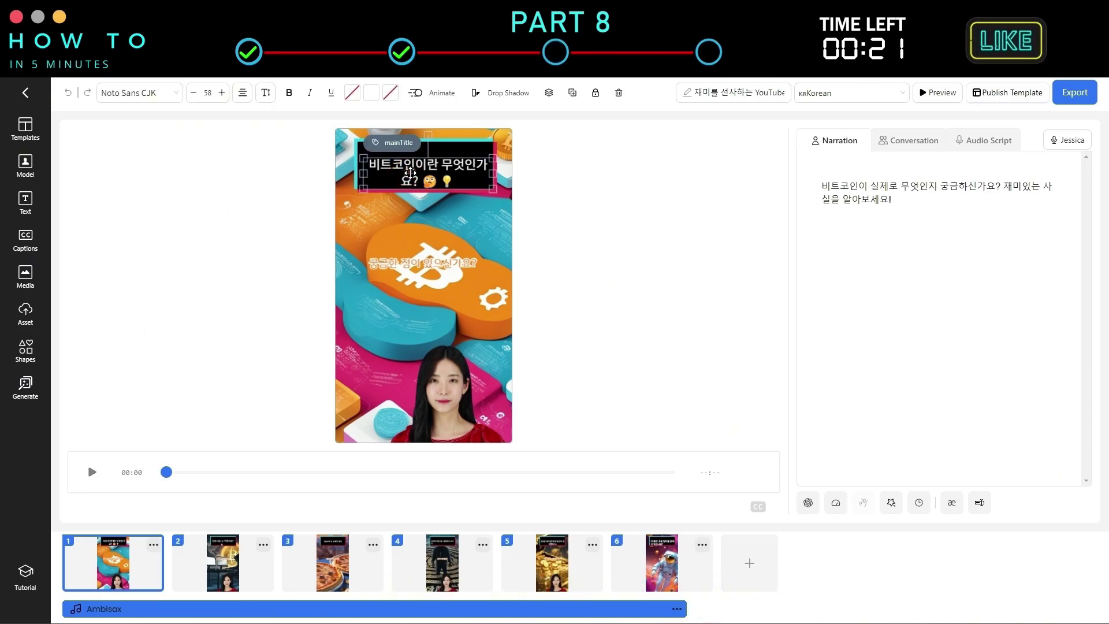
left_click_drag(411, 165, 409, 166)
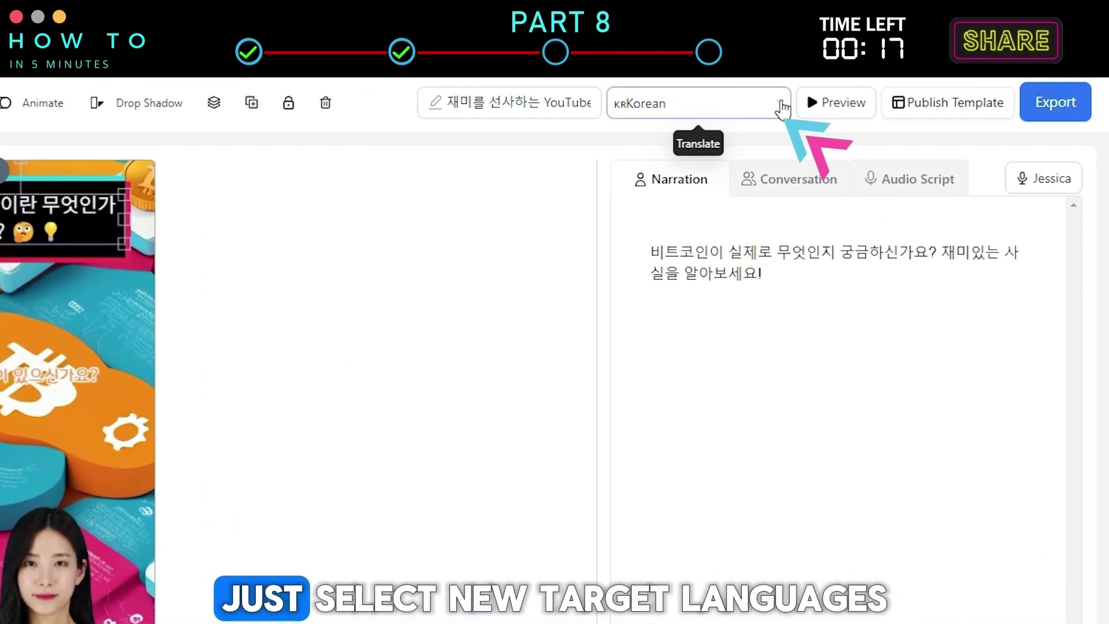
- Add a German translation, switch to it, and bring up the export settings
left_click(901, 93)
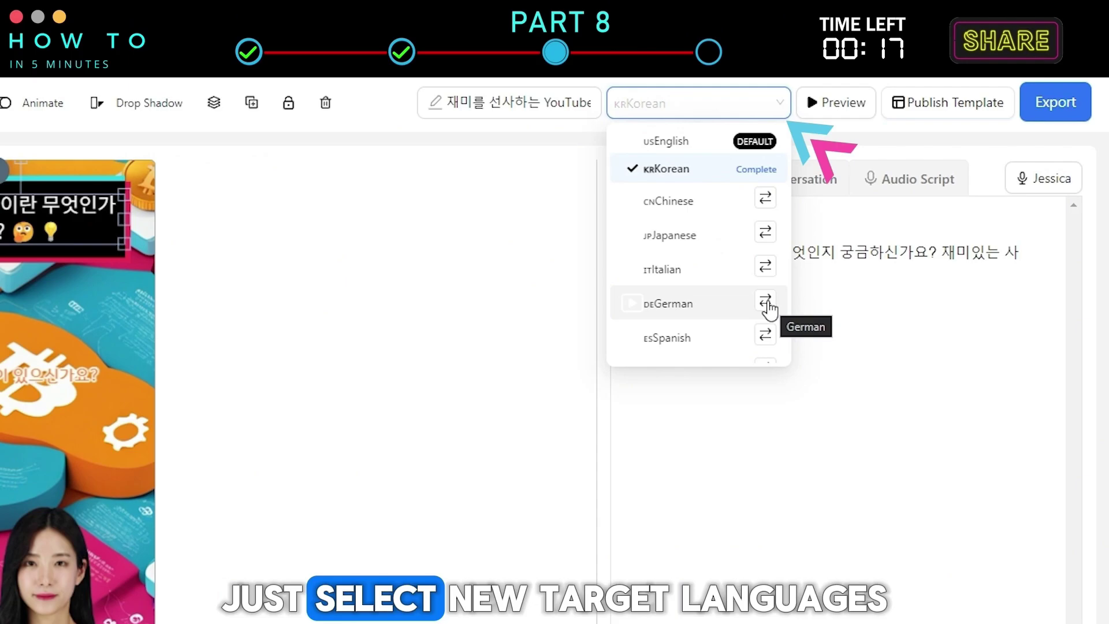
left_click(766, 299)
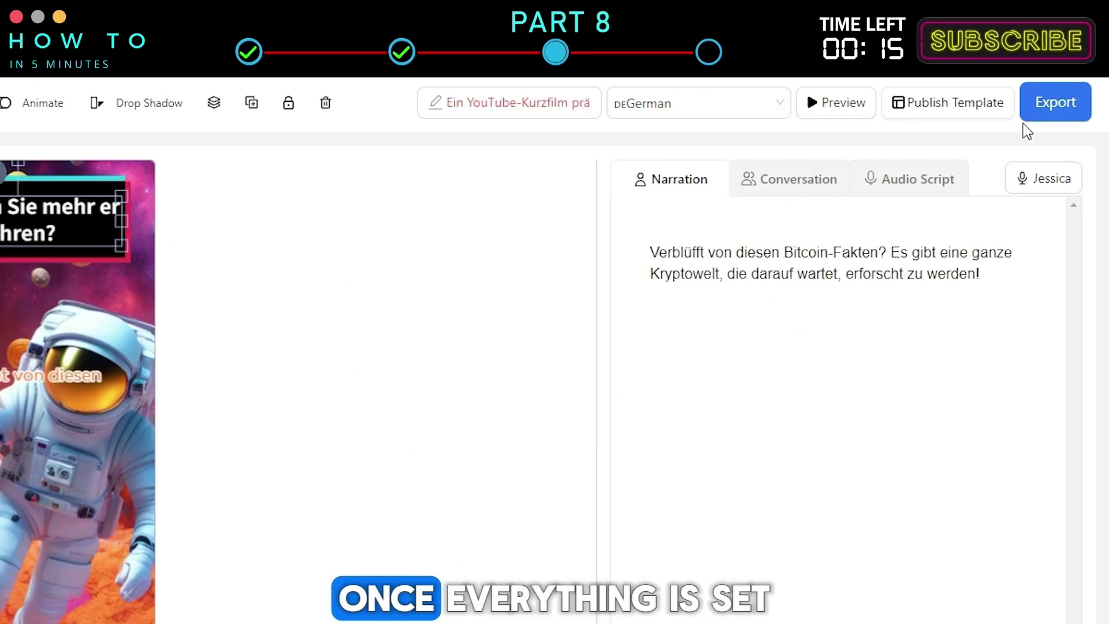
left_click(1042, 113)
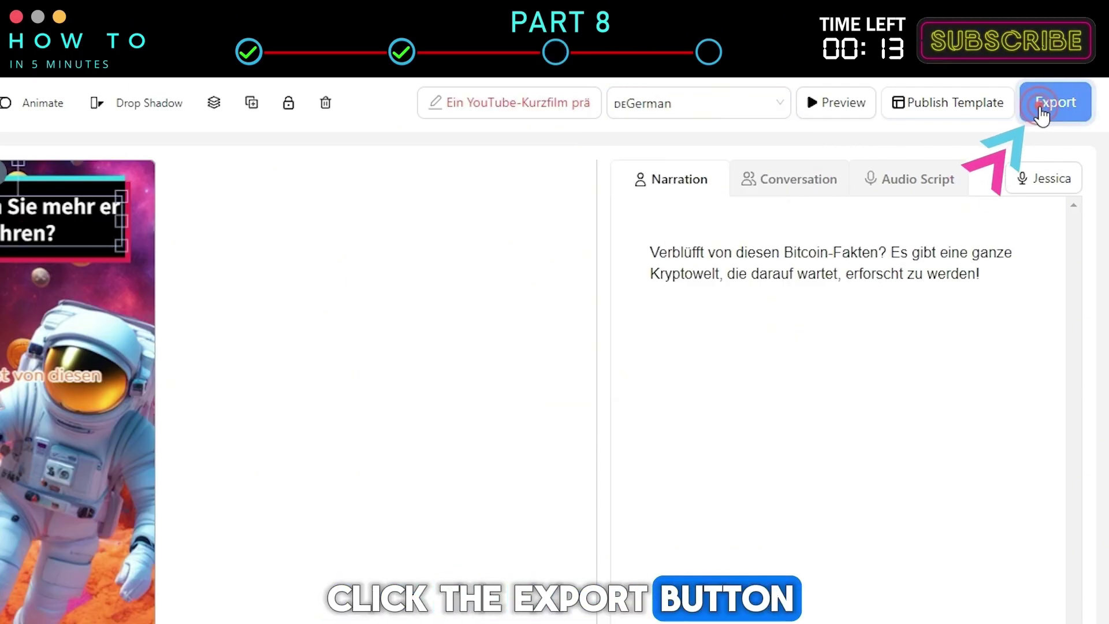
- Remove English from the export languages and export the Korean and German videos
left_click(1044, 452)
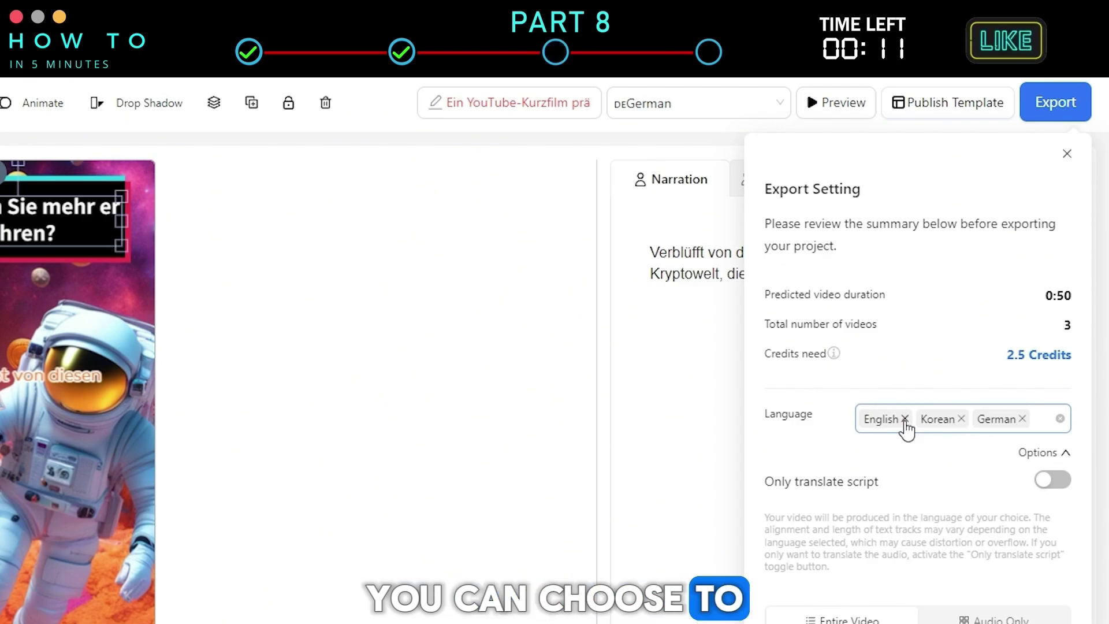
left_click(904, 419)
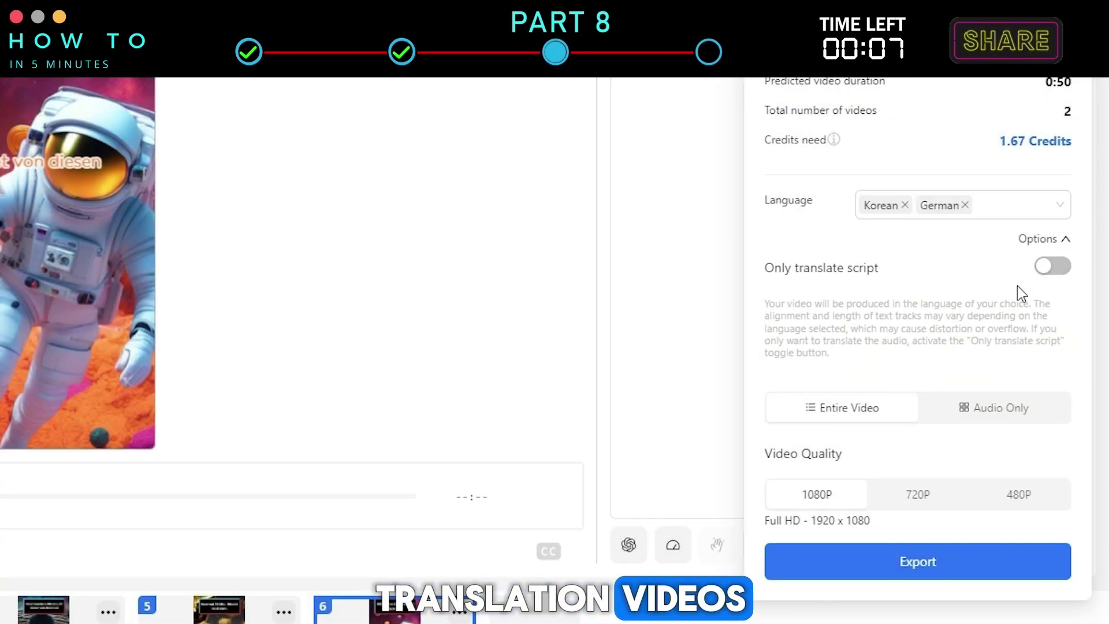
left_click(931, 569)
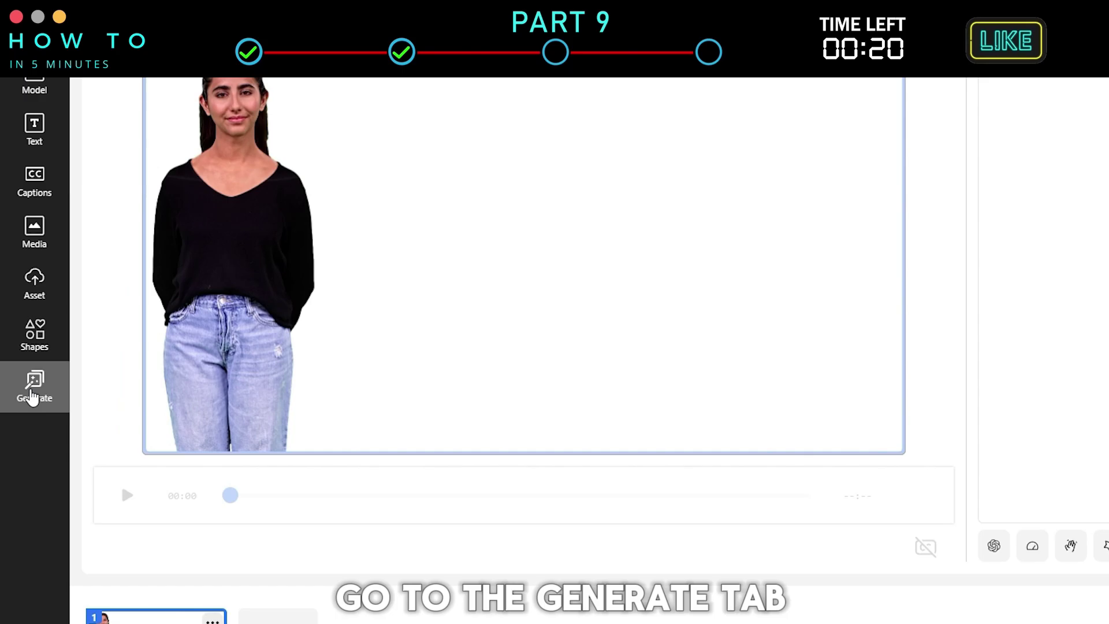
- Generate a landscape penguin-by-frozen-lake image and set it as only this slide's background
left_click(32, 397)
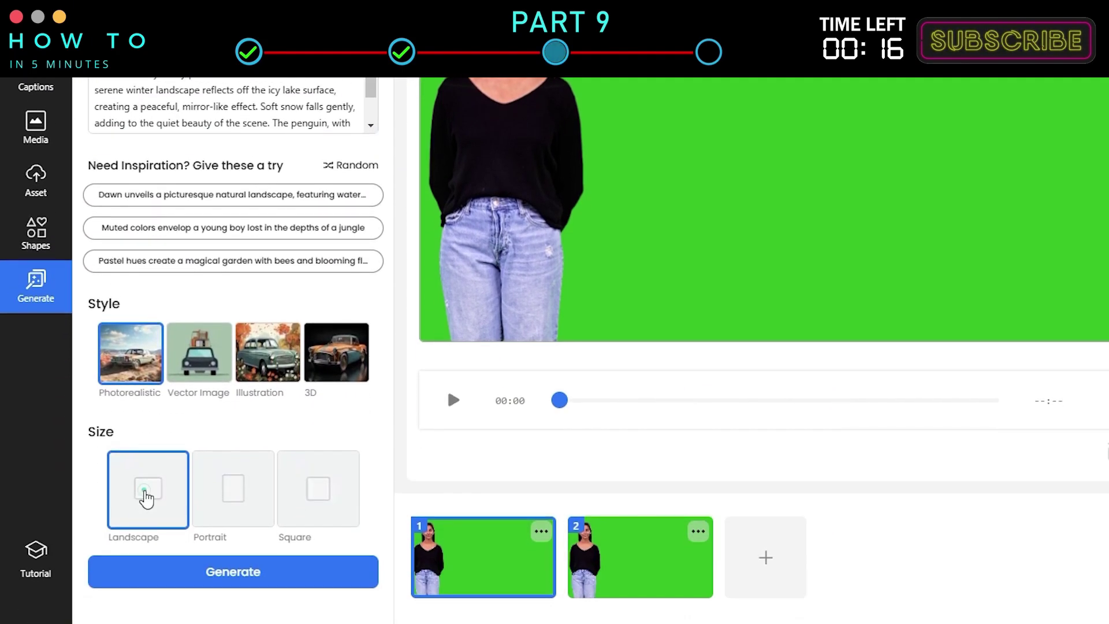
left_click(148, 492)
left_click(239, 578)
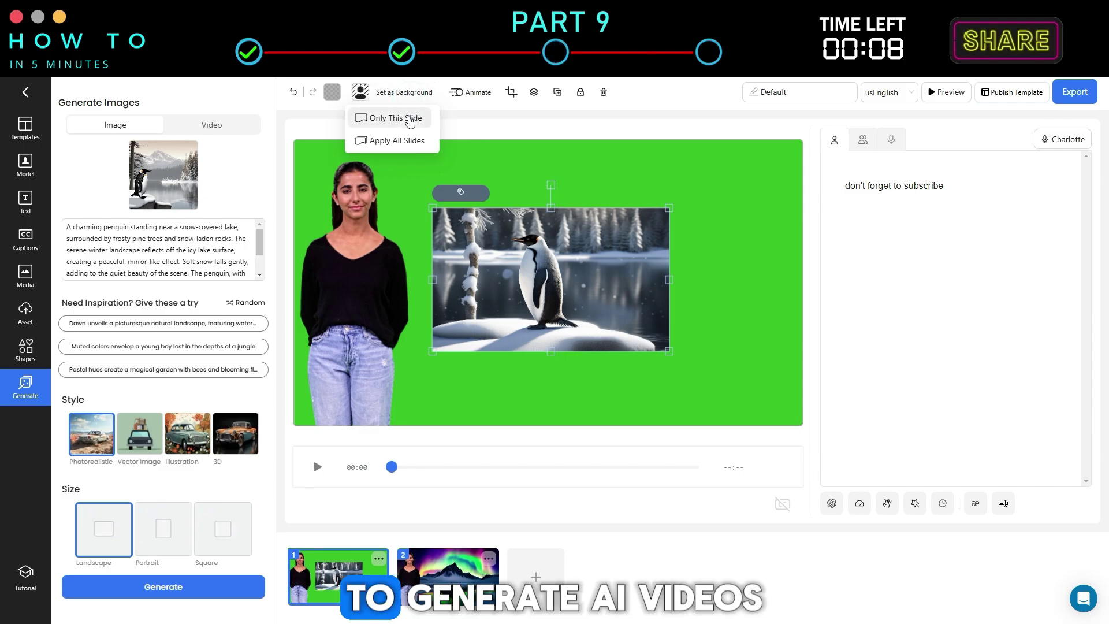
left_click(409, 118)
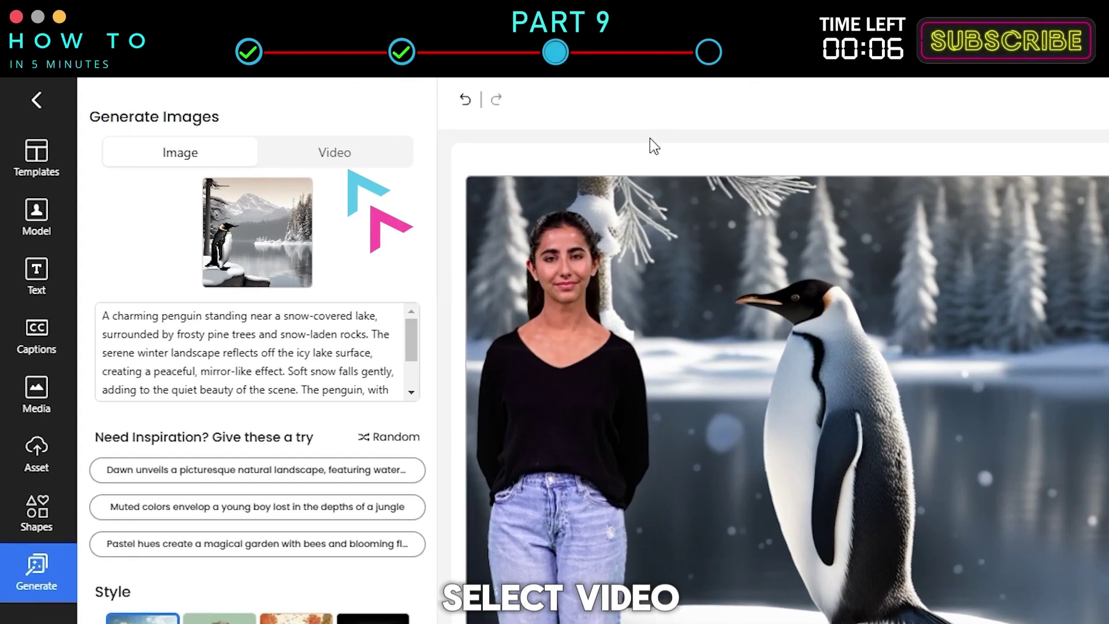
left_click(302, 145)
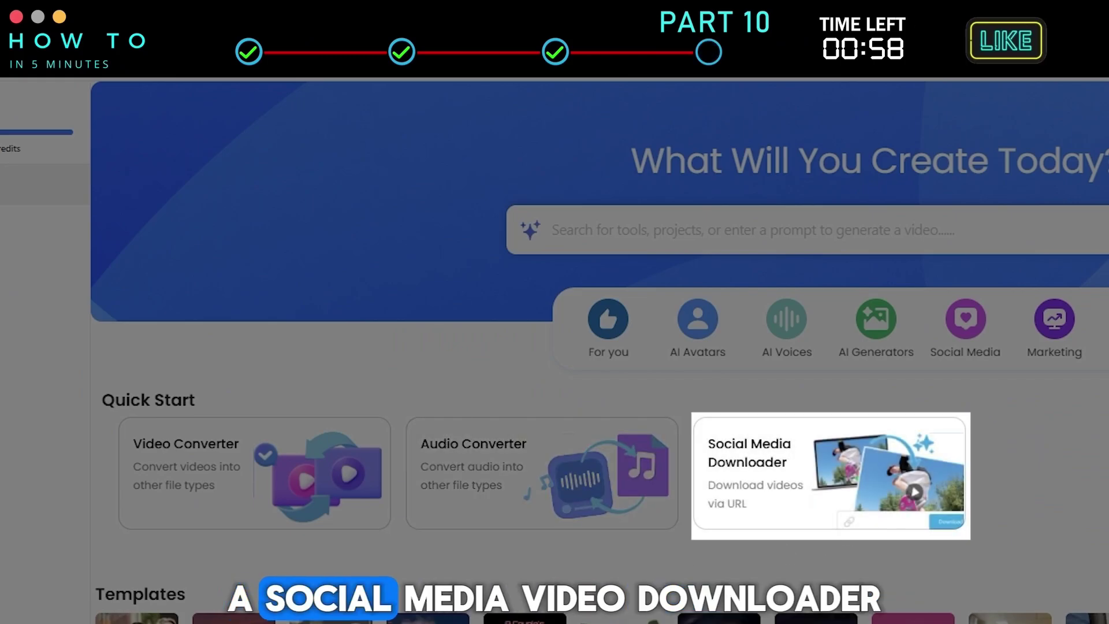
- Browse the quick-start category tabs, then open Video Highlights under Social Media
left_click(965, 326)
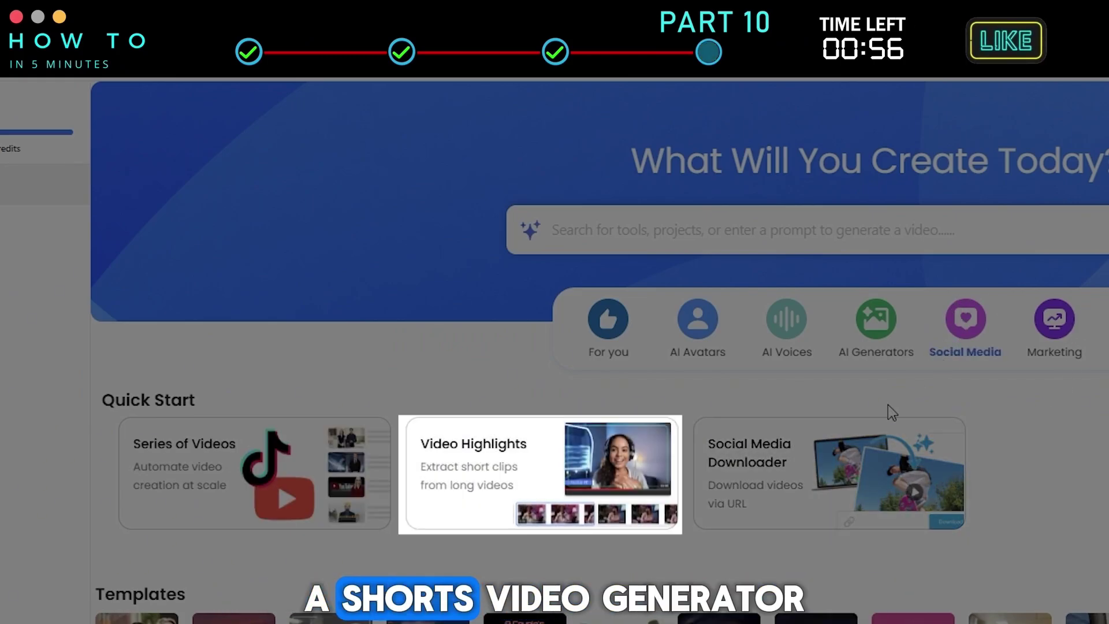
left_click(767, 330)
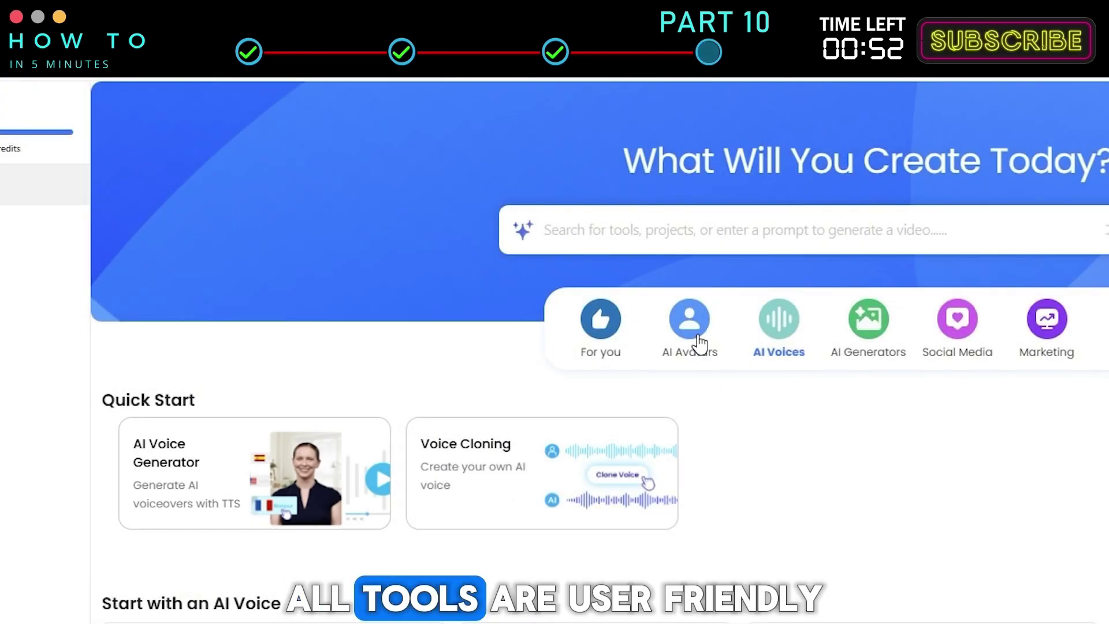
left_click(699, 345)
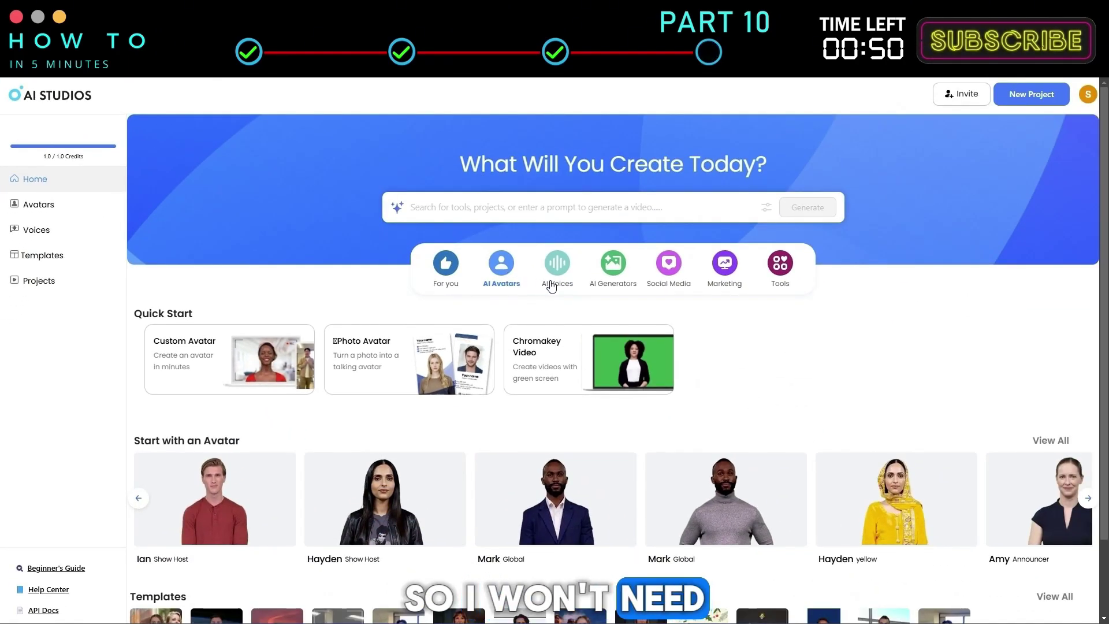
left_click(669, 263)
left_click(712, 270)
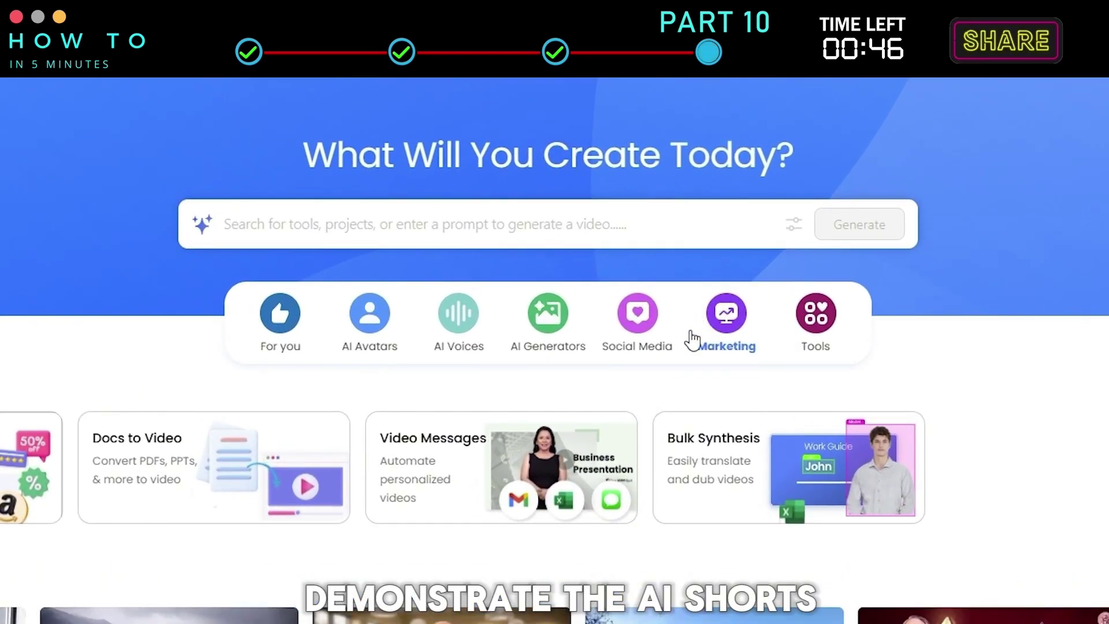
left_click(810, 324)
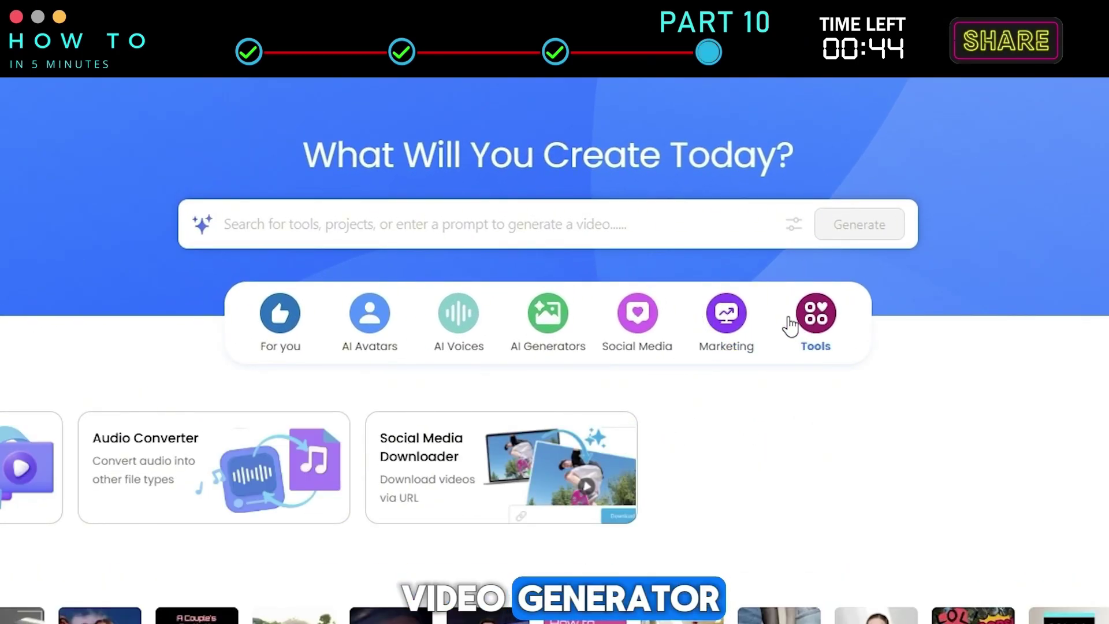
left_click(638, 338)
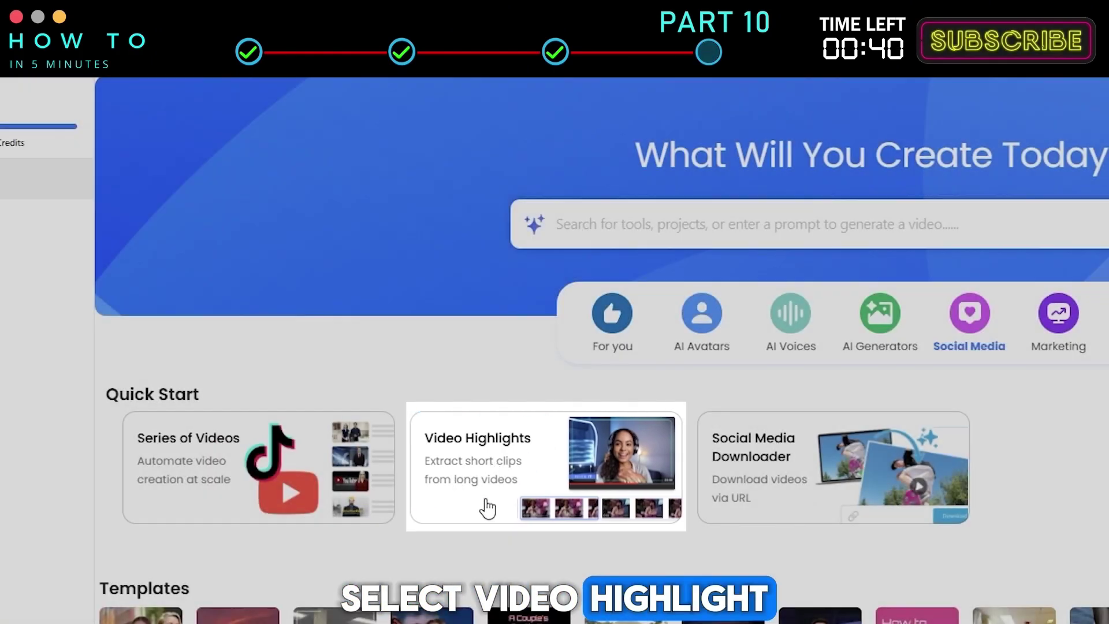
left_click(488, 507)
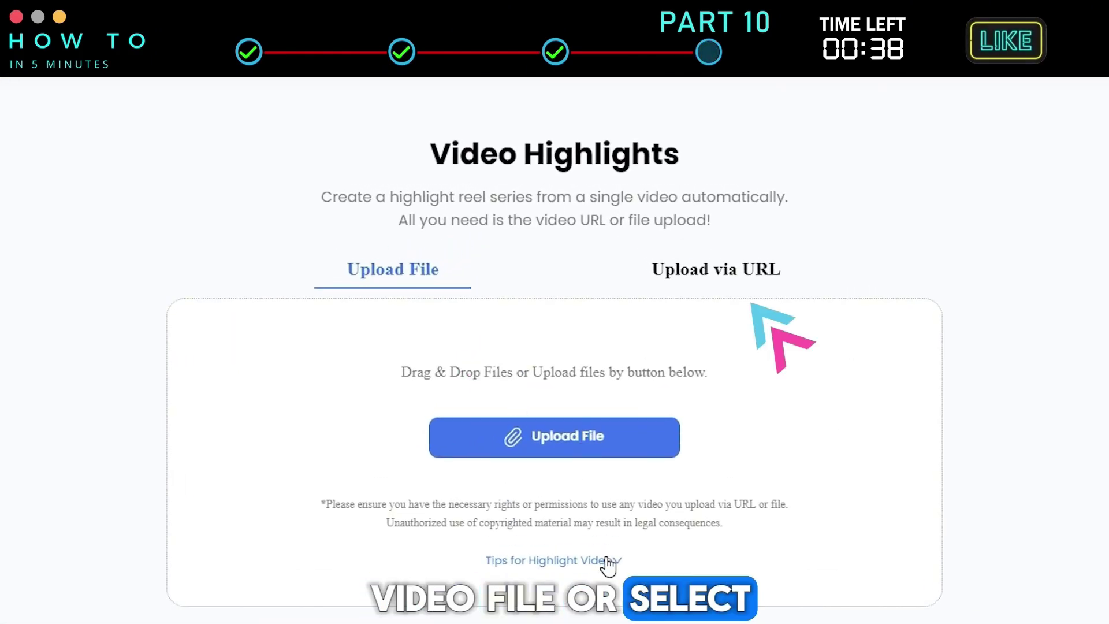
- Paste the YouTube video link as the URL source and continue to the options
left_click(681, 277)
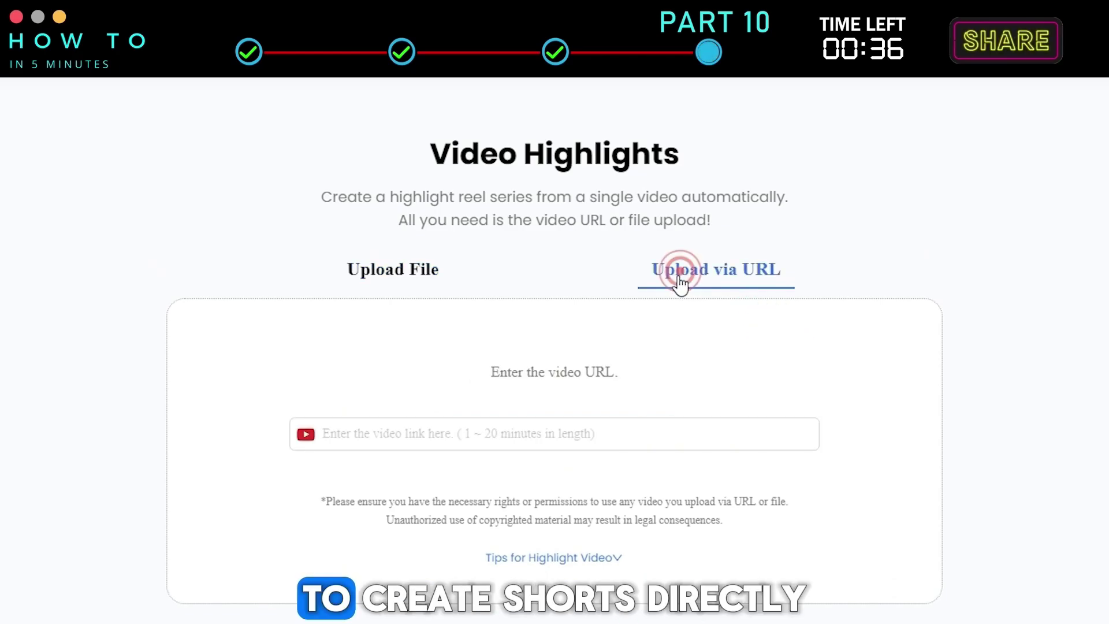
left_click(525, 434)
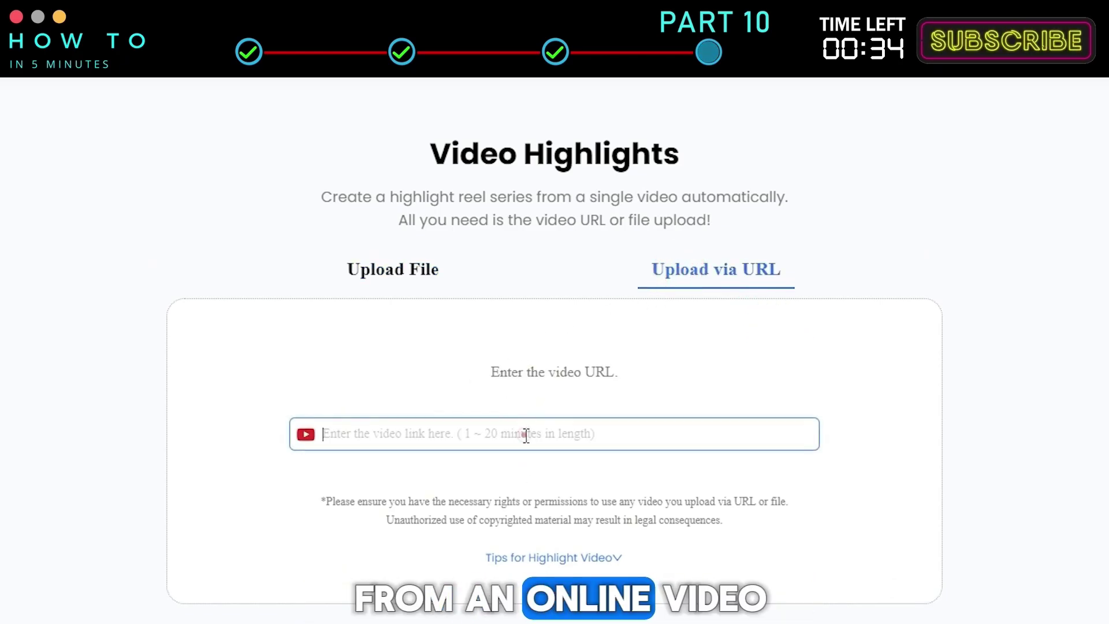
type("https://youtu.be/D9byh4MAsUQ?si=SuPgMSvuxfOiCTJo")
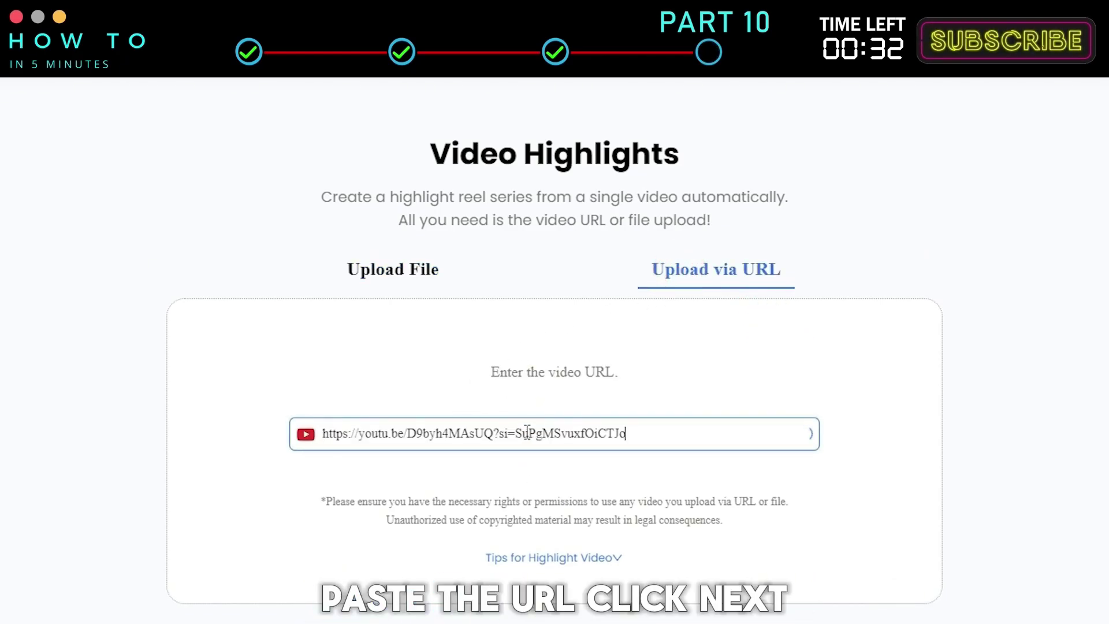
scroll(527, 433, "down", 3)
left_click(571, 525)
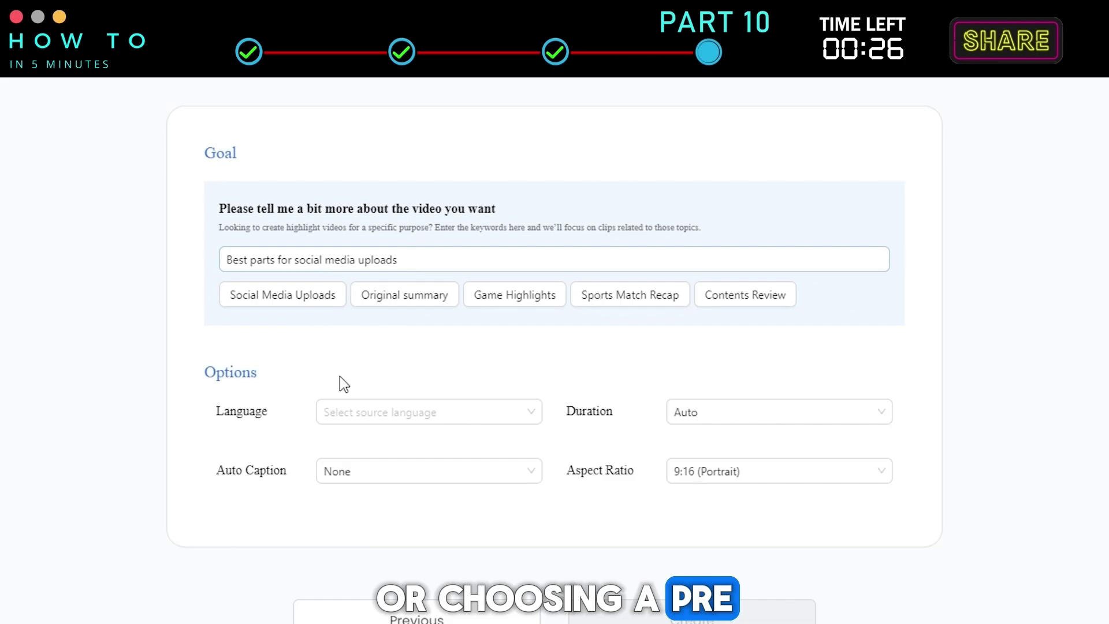
- Set English (United States), 15~30 sec clips, English captions, 9:16 portrait, and create the highlights
left_click(380, 414)
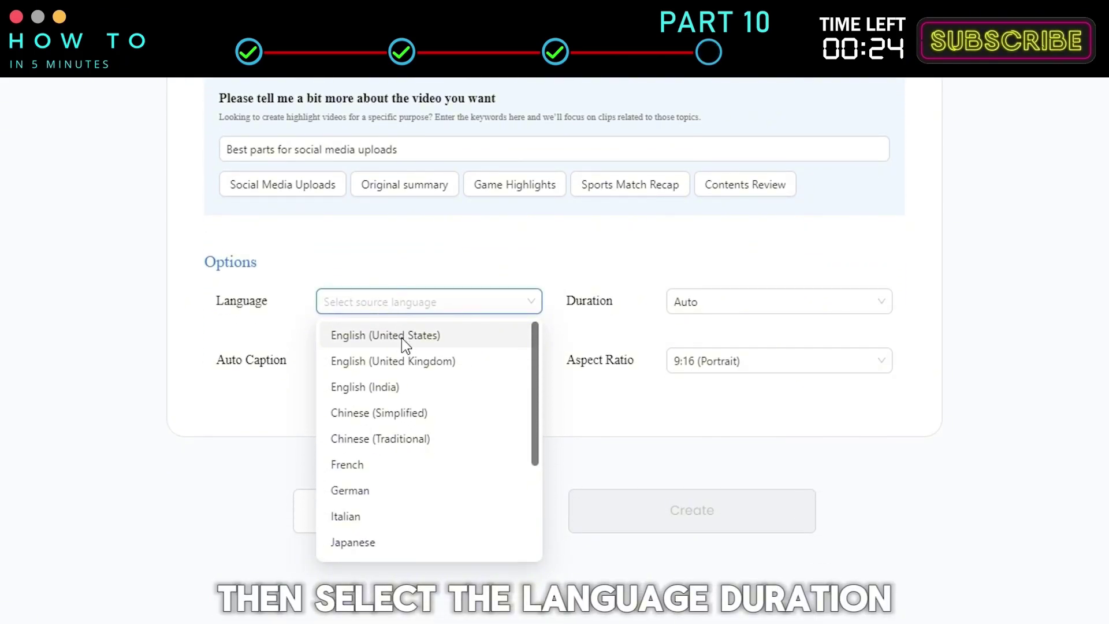
left_click(402, 340)
left_click(779, 302)
left_click(697, 362)
left_click(428, 360)
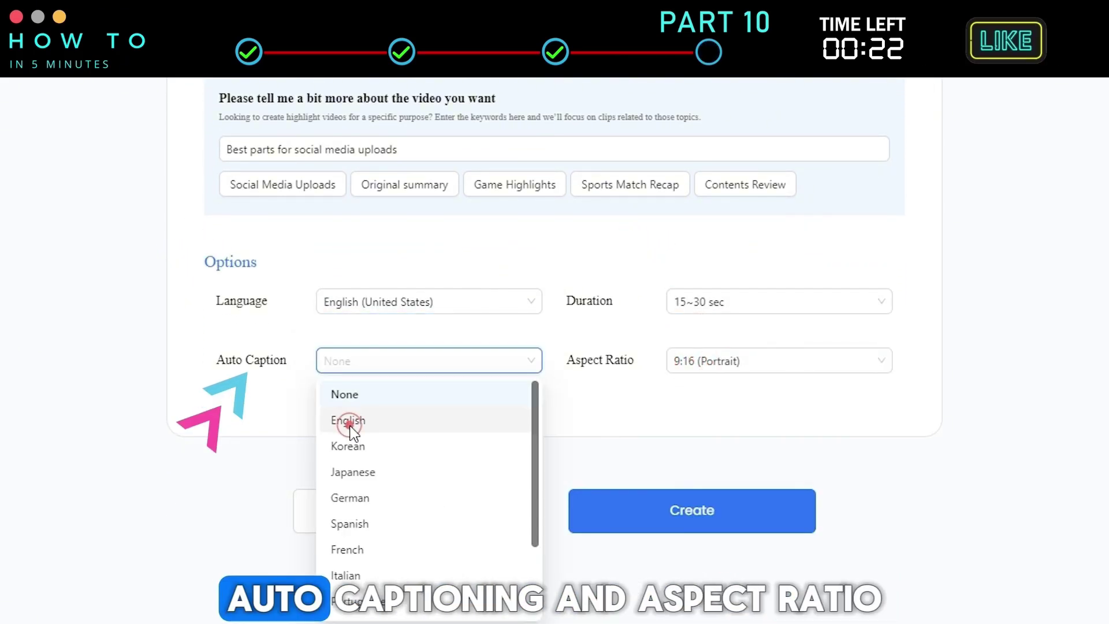
left_click(351, 422)
left_click(719, 360)
left_click(719, 360)
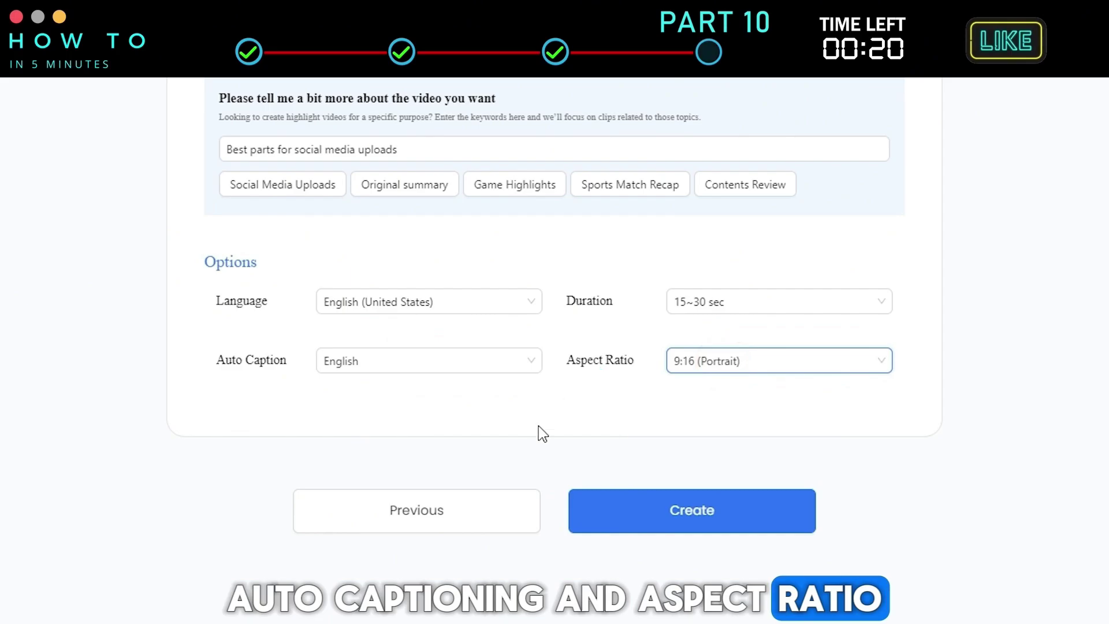
left_click(701, 517)
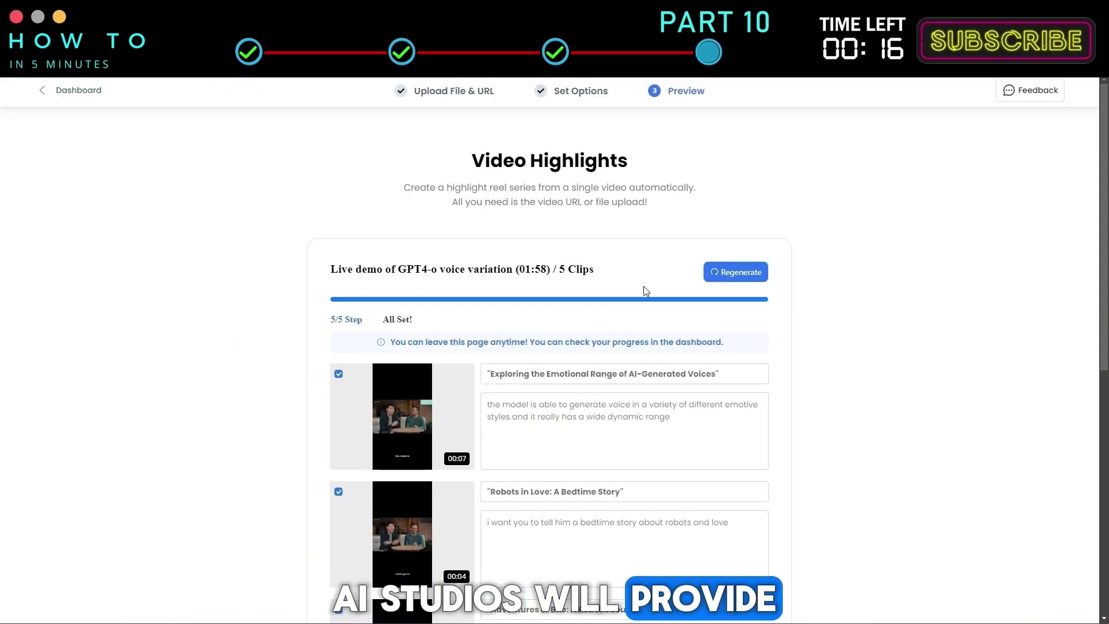
- Review the highlight preview clips and export the shorts, with 'Curious Circuits' and 'Friendship in the Circuit' excluded
scroll(641, 290, "down", 5)
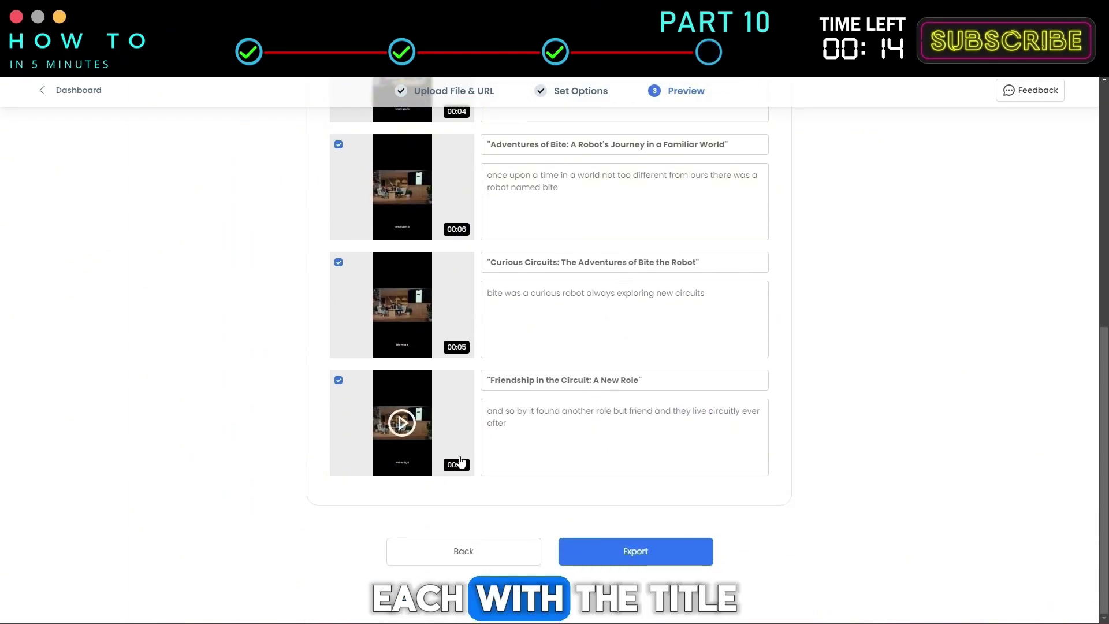
scroll(459, 456, "up", 1)
scroll(455, 426, "up", 2)
scroll(448, 410, "up", 2)
scroll(448, 410, "up", 1)
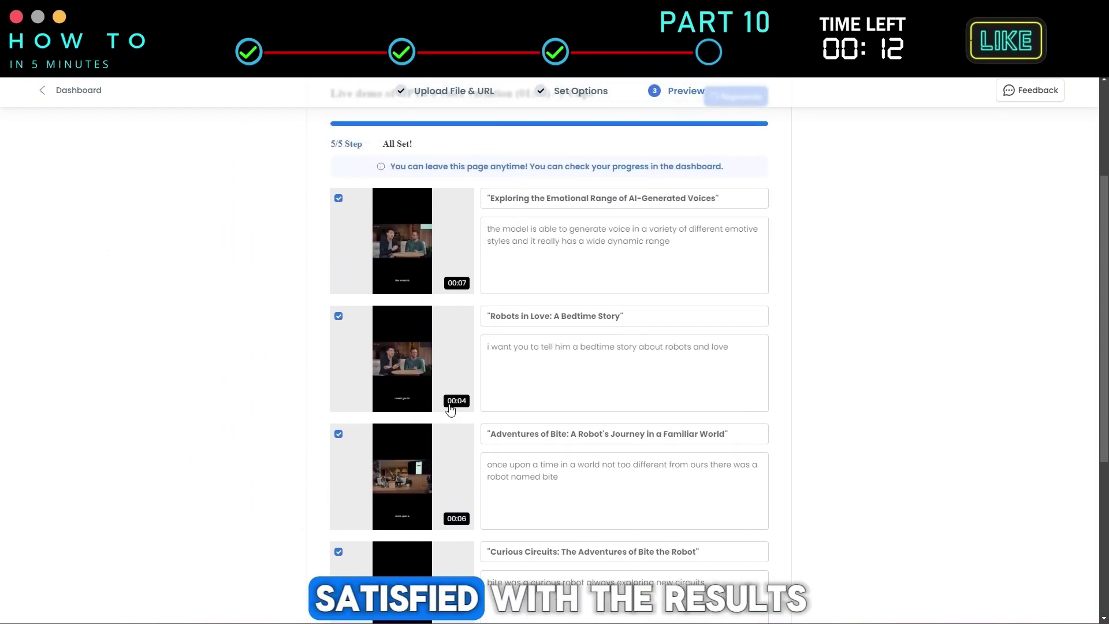
scroll(450, 410, "up", 1)
scroll(450, 409, "up", 1)
scroll(450, 409, "up", 1)
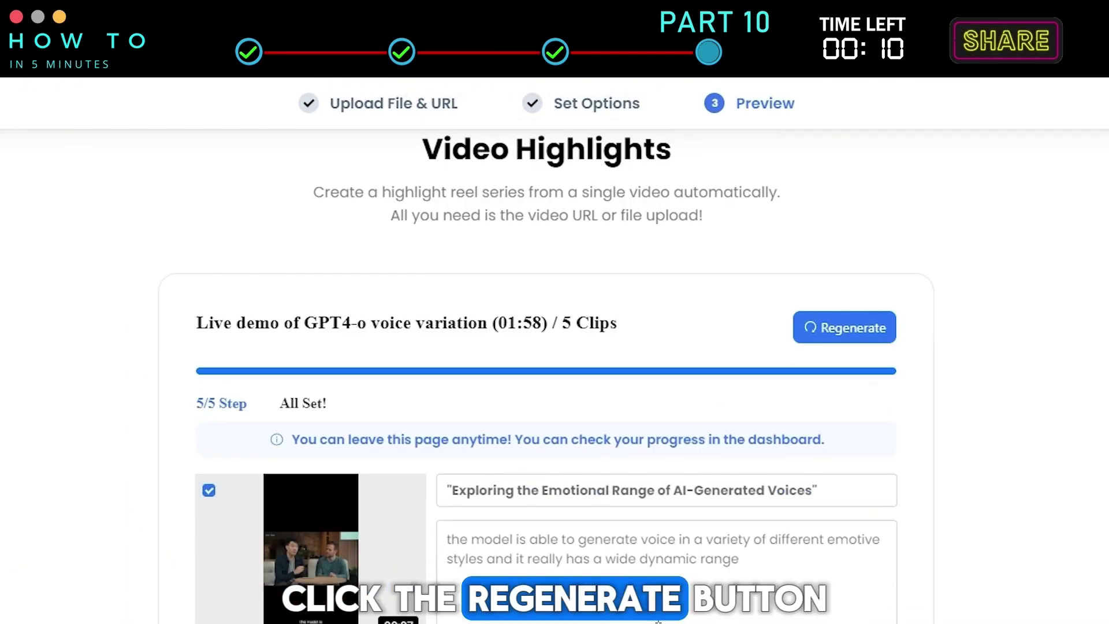
scroll(658, 621, "down", 1)
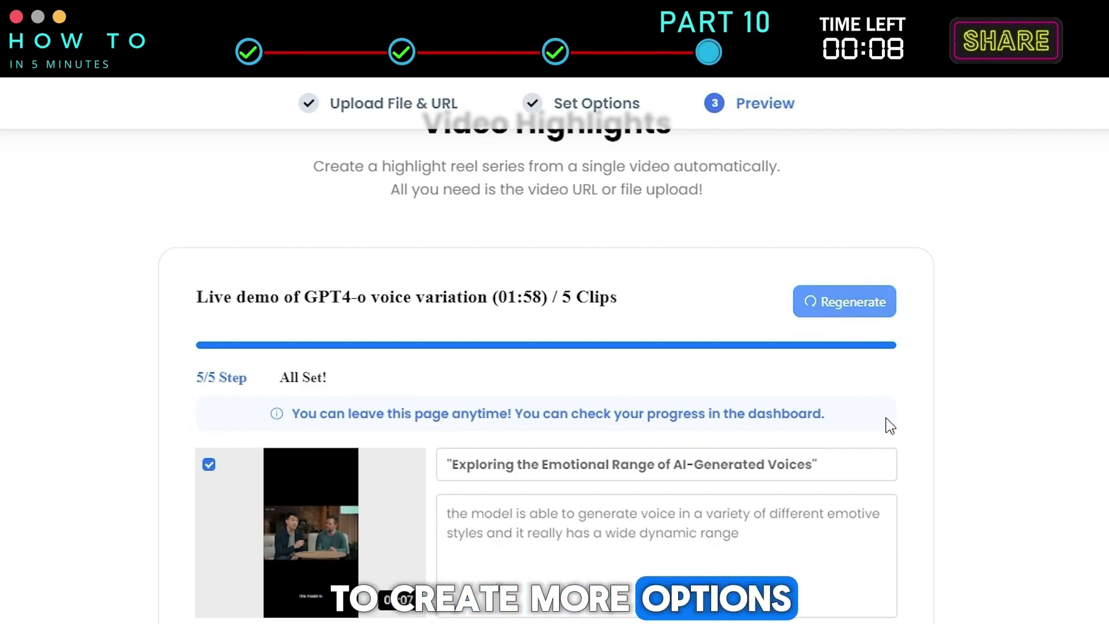
scroll(892, 451, "down", 10)
scroll(907, 451, "down", 2)
scroll(916, 435, "down", 5)
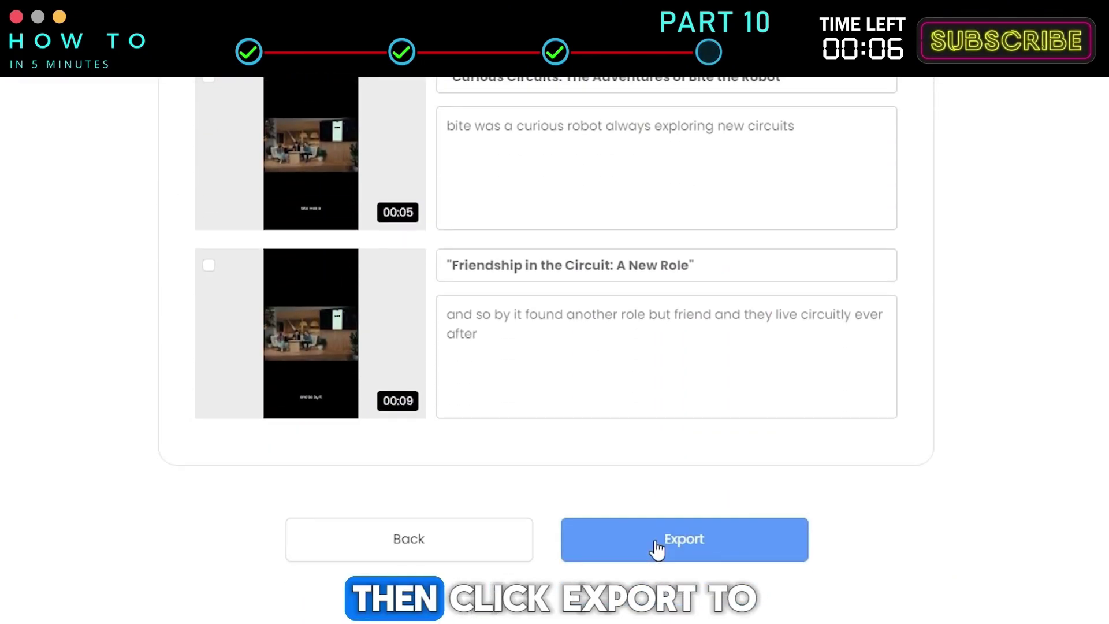
left_click(657, 527)
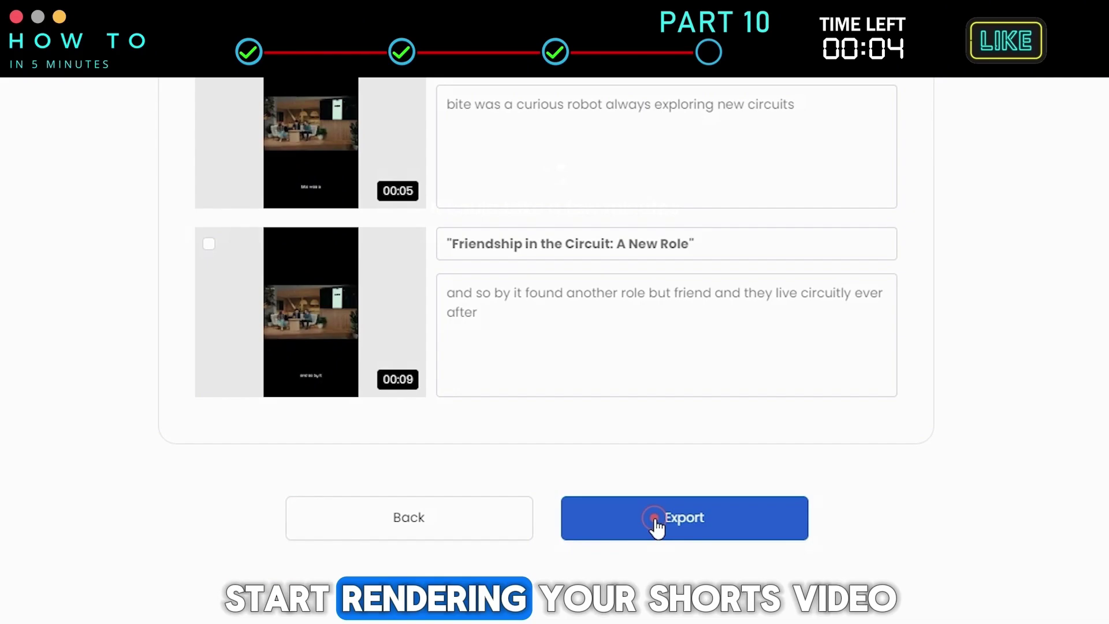